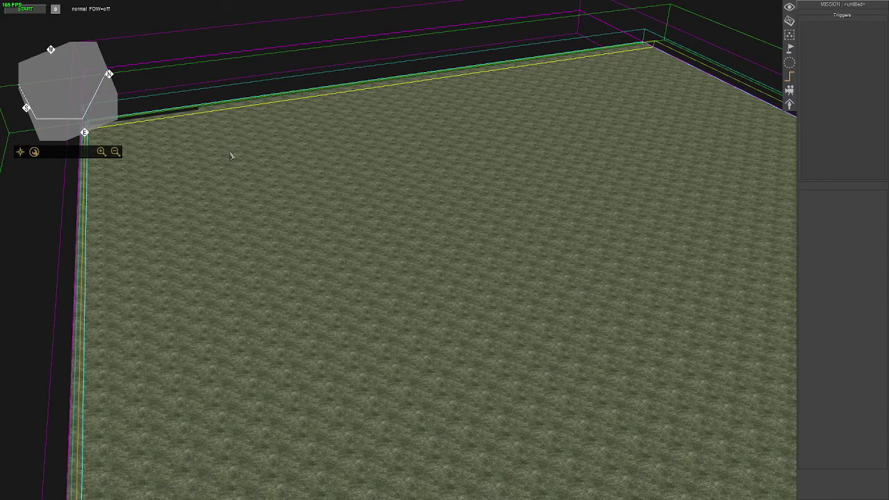
{"action": "scroll", "coordinate": [397, 192], "scroll_direction": "down", "scroll_amount": 2}
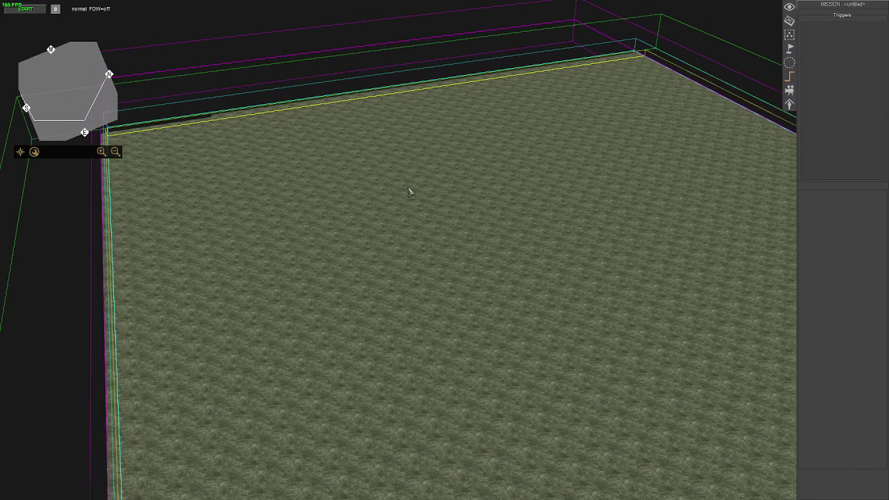
- Review the Mod Manager list, with only the Russian reinforcements mod active, then close it
{"action": "key", "text": "Escape"}
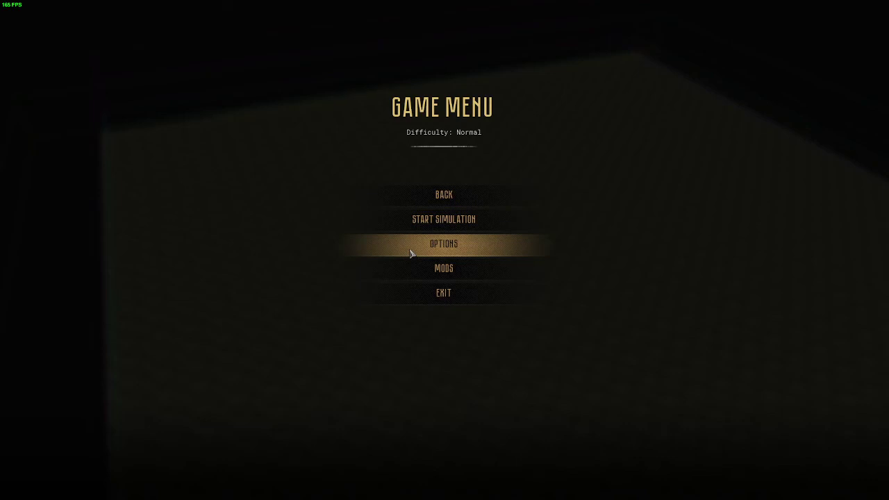
{"action": "left_click", "coordinate": [437, 268]}
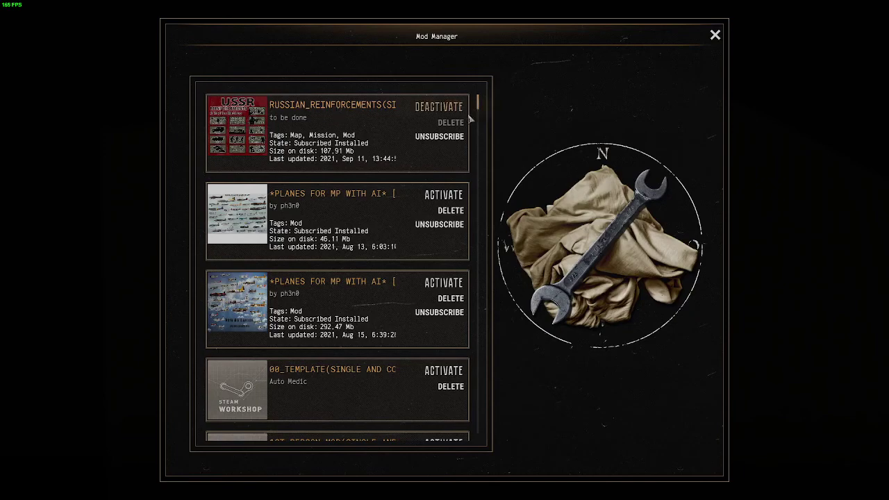
{"action": "left_click_drag", "start_coordinate": [478, 104], "coordinate": [479, 264]}
{"action": "scroll", "coordinate": [241, 212], "scroll_direction": "down", "scroll_amount": 2}
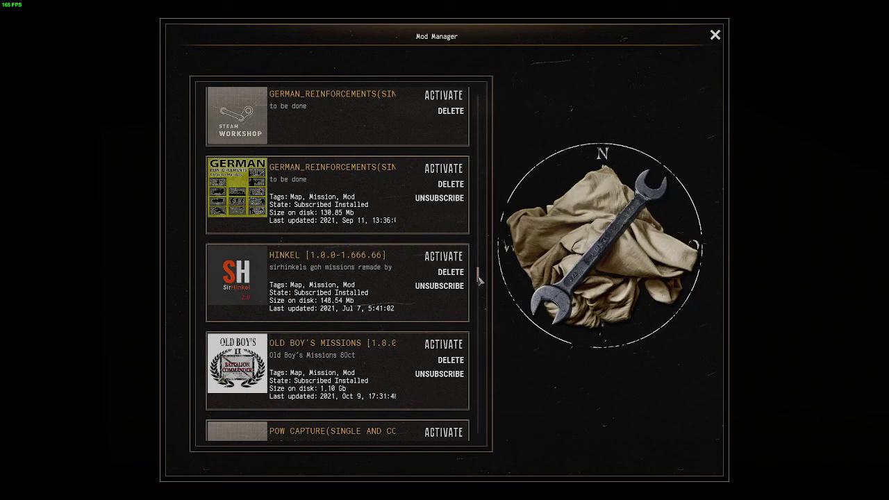
{"action": "left_click_drag", "start_coordinate": [479, 280], "coordinate": [467, 84]}
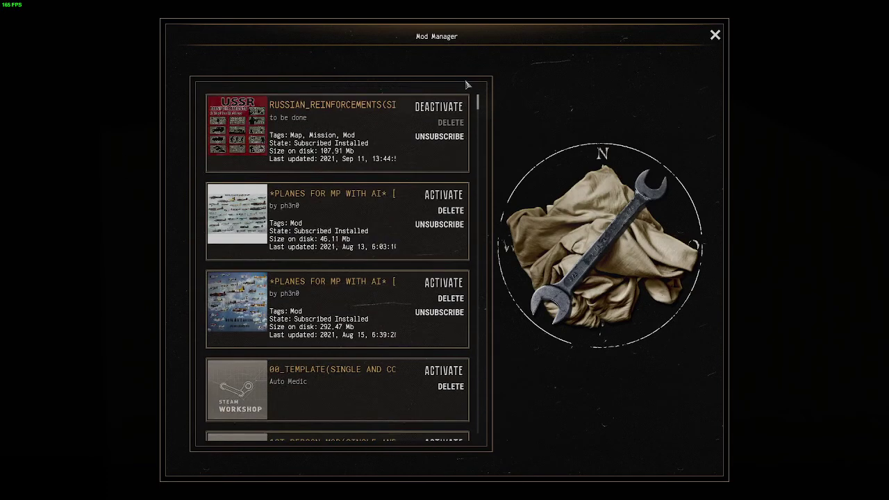
{"action": "left_click", "coordinate": [717, 38]}
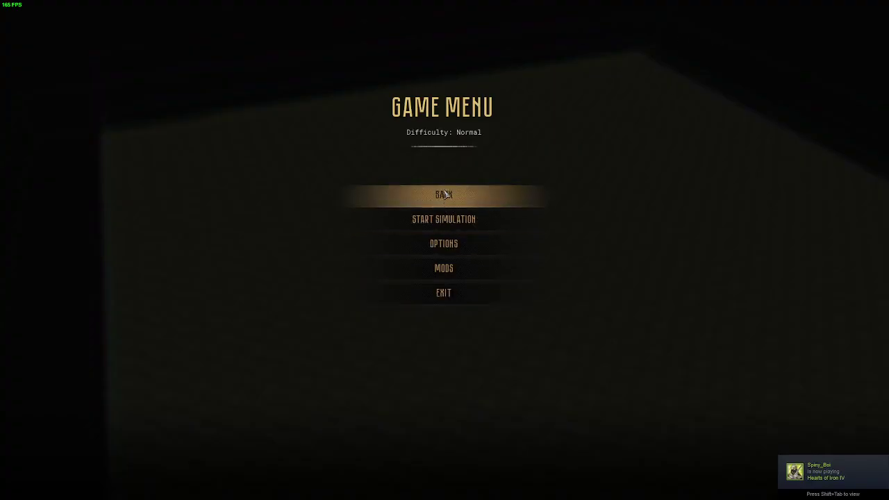
- Return to the editor and load mission 00.mi
{"action": "left_click", "coordinate": [445, 195]}
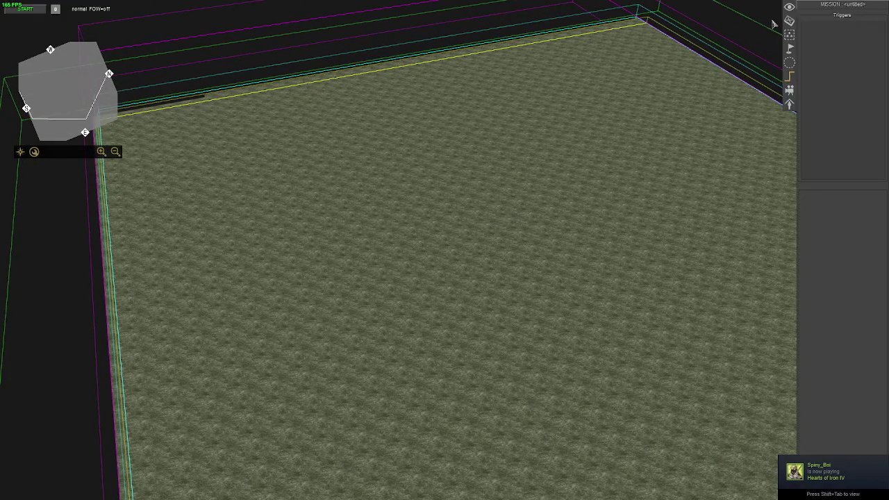
{"action": "key", "text": "Escape"}
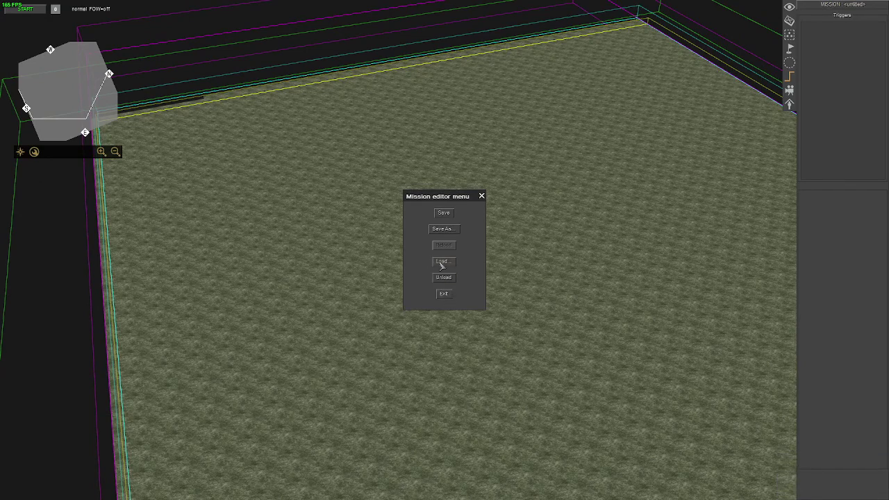
{"action": "left_click", "coordinate": [442, 263]}
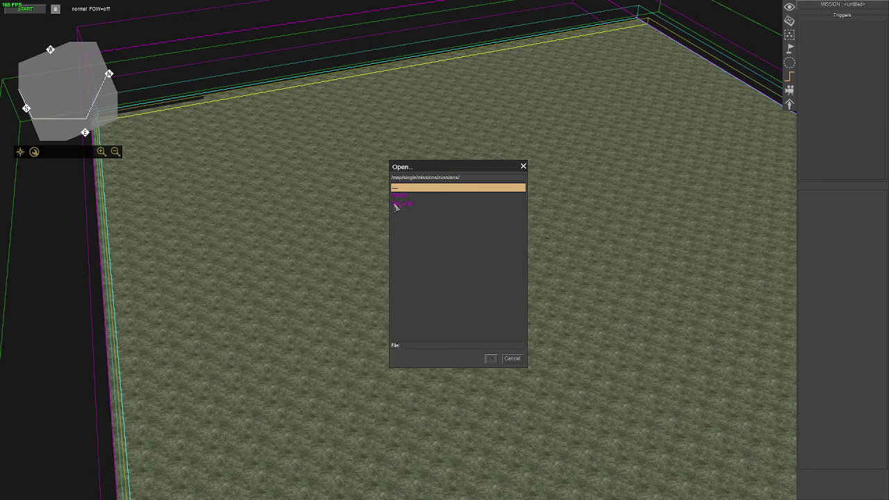
{"action": "left_click", "coordinate": [399, 196]}
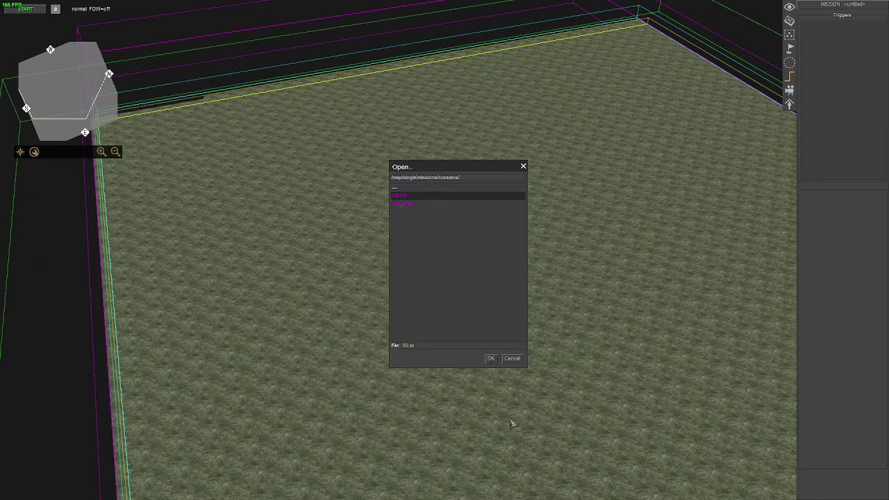
{"action": "left_click", "coordinate": [492, 360]}
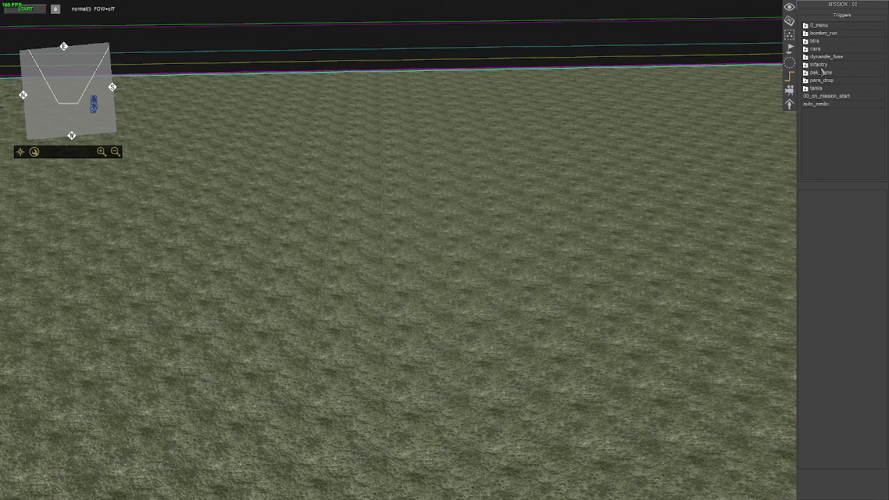
- Browse the triggers inside the 0_menu folder, then collapse it and reopen the editor menu
{"action": "left_click", "coordinate": [806, 25]}
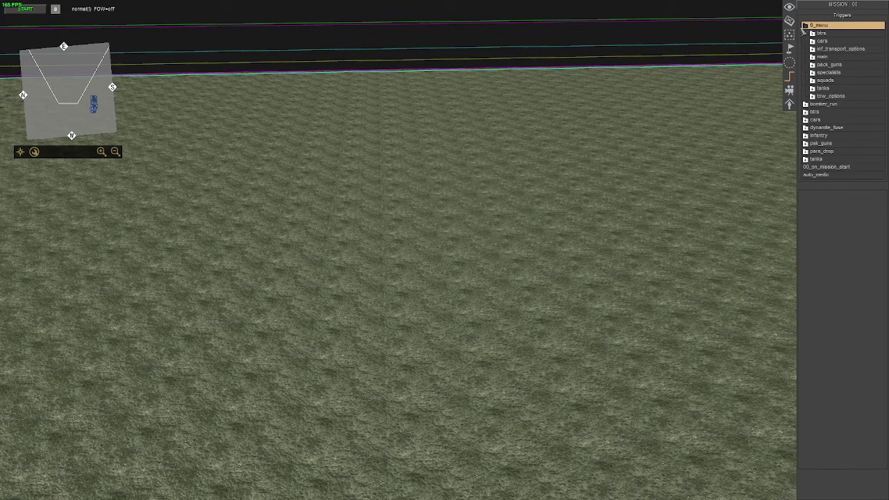
{"action": "left_click", "coordinate": [818, 33]}
{"action": "left_click", "coordinate": [820, 64]}
{"action": "left_click", "coordinate": [806, 25]}
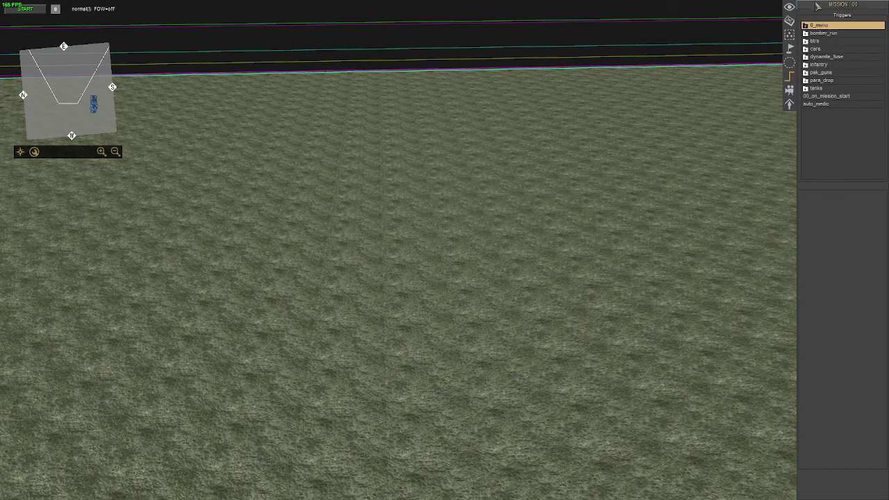
{"action": "key", "text": "Escape"}
- Load mission 00_2.mi
{"action": "left_click", "coordinate": [443, 263]}
{"action": "left_click", "coordinate": [409, 205]}
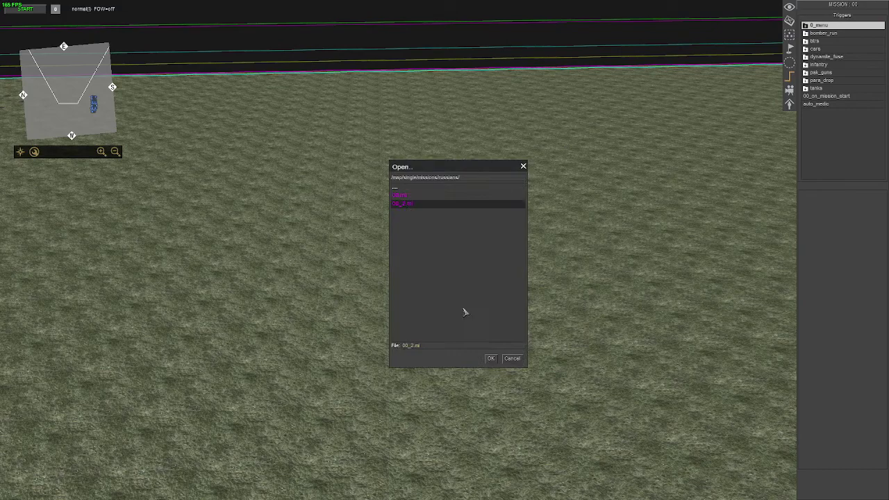
{"action": "key", "text": "Return"}
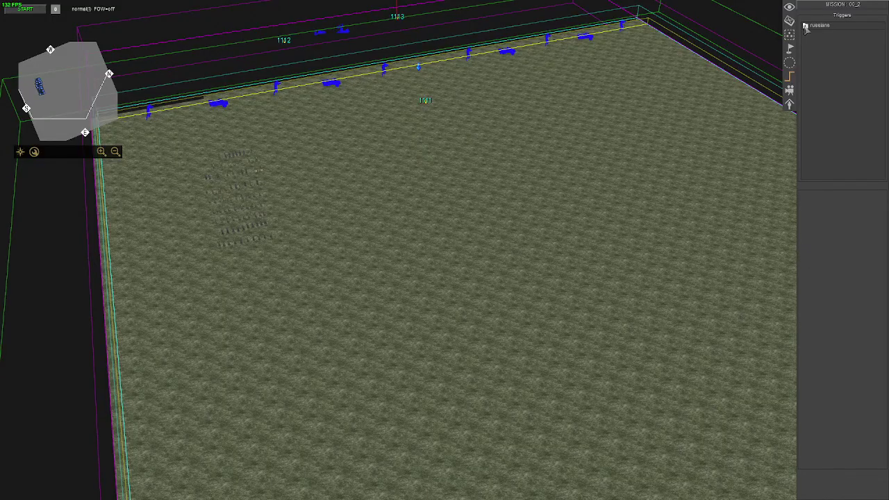
- Expand the russians, 0_menu and pack_guns trigger folders, collapse russians, and survey the field's units
{"action": "left_click", "coordinate": [805, 26]}
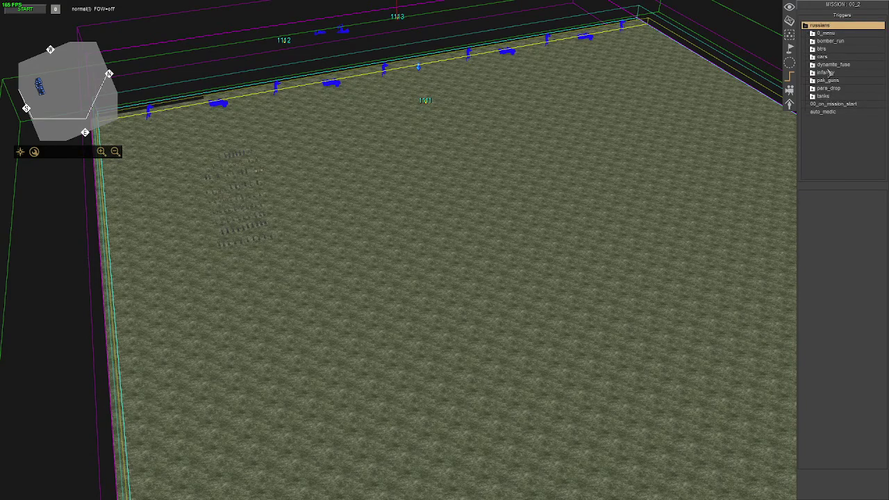
{"action": "left_click", "coordinate": [813, 32]}
{"action": "left_click", "coordinate": [819, 72]}
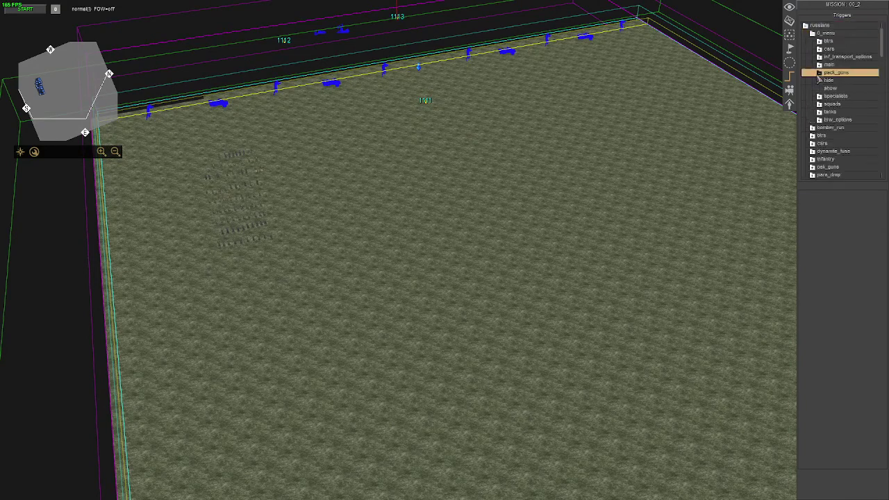
{"action": "left_click", "coordinate": [806, 25]}
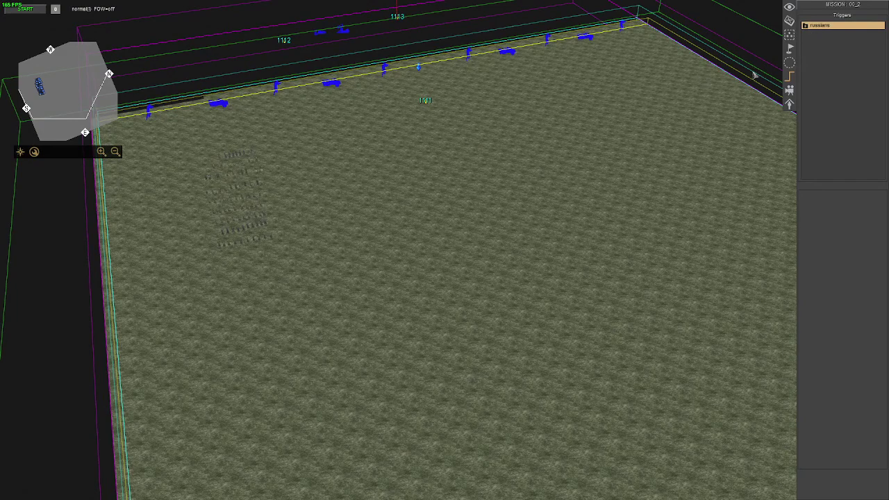
{"action": "key", "text": "Up"}
{"action": "middle_click_drag", "start_coordinate": [148, 4], "coordinate": [396, 298]}
{"action": "key", "text": "Up"}
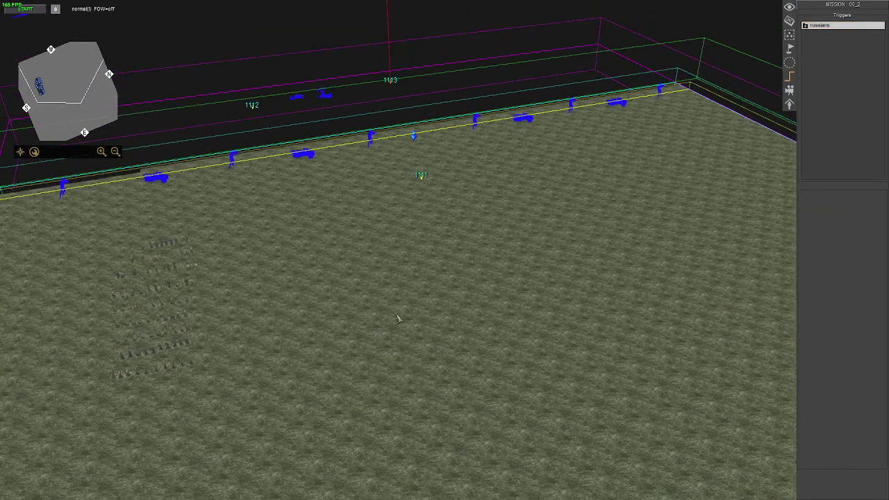
{"action": "key", "text": "Up"}
{"action": "mouse_move", "coordinate": [202, 109]}
{"action": "middle_mouse_down"}
{"action": "mouse_move", "coordinate": [528, 198]}
{"action": "mouse_move", "coordinate": [548, 119]}
{"action": "middle_mouse_up"}
{"action": "middle_click_drag", "start_coordinate": [477, 152], "coordinate": [608, 124]}
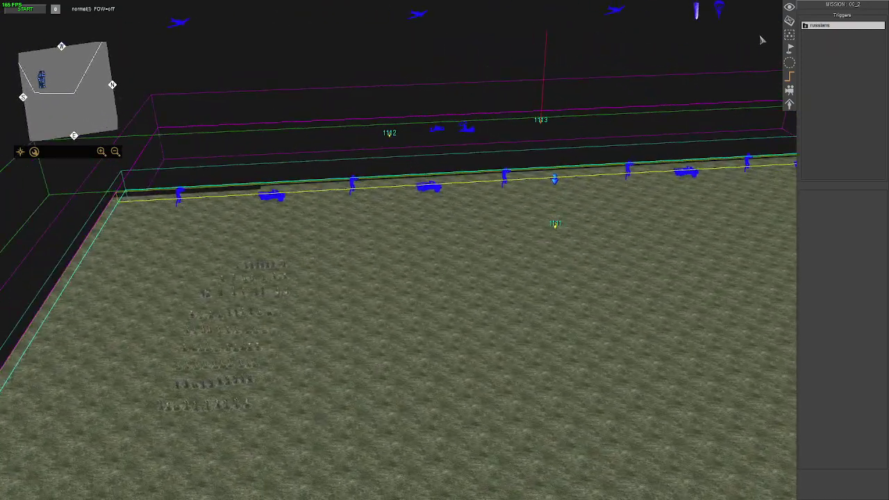
- Place blitz3_6_flak30, kettenkrad_eng and kubelwagen_mg from vehicle > germany > car onto the field
{"action": "left_click", "coordinate": [790, 21]}
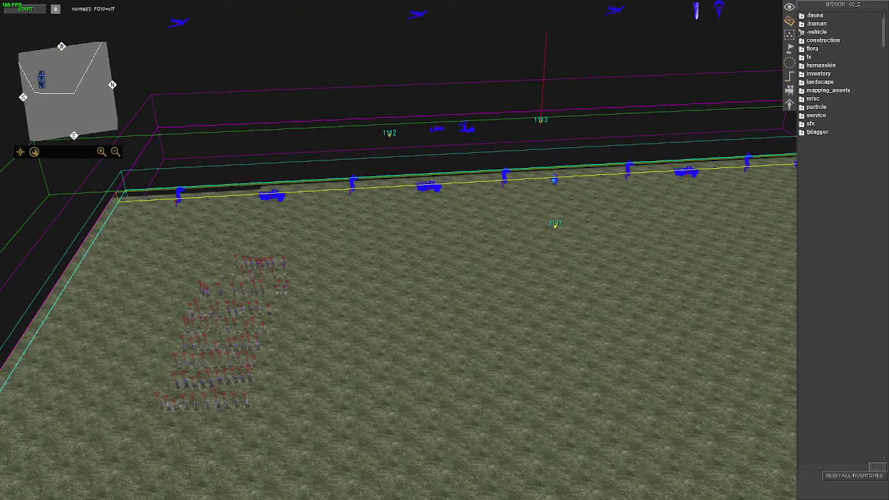
{"action": "left_click", "coordinate": [803, 33]}
{"action": "left_click", "coordinate": [803, 33]}
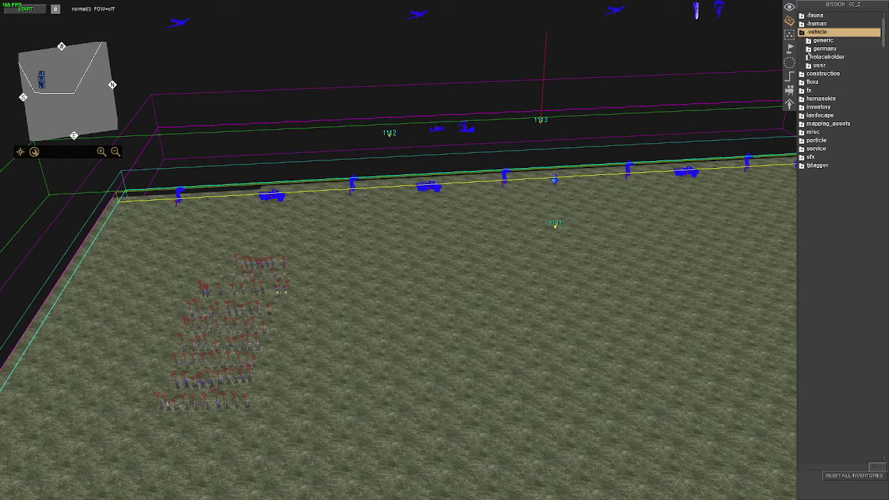
{"action": "left_click", "coordinate": [809, 50]}
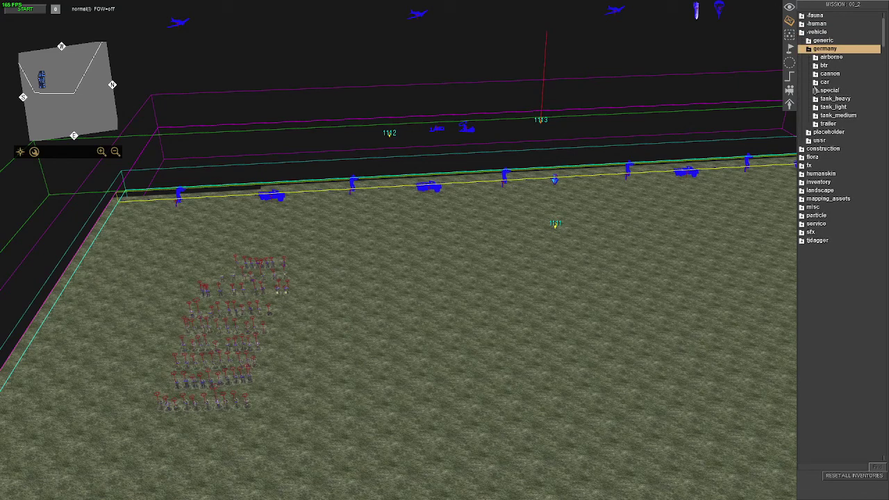
{"action": "left_click", "coordinate": [815, 82]}
{"action": "left_click", "coordinate": [834, 124]}
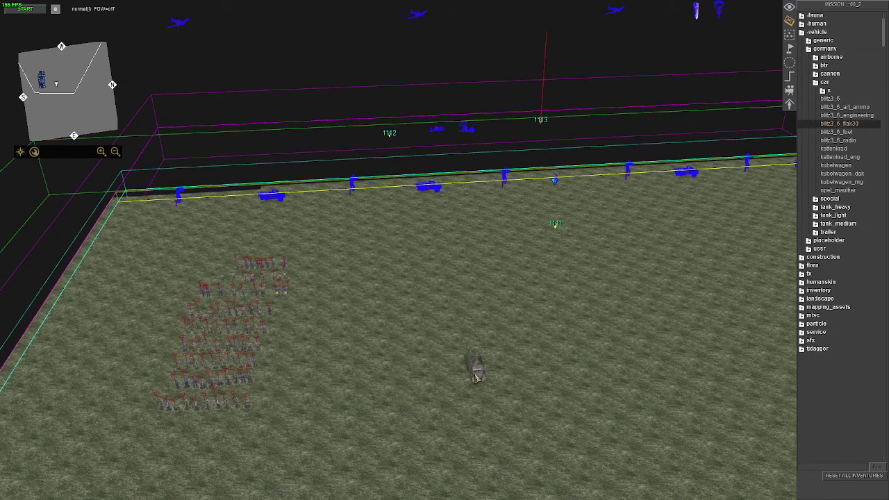
{"action": "left_click", "coordinate": [834, 165]}
{"action": "left_click", "coordinate": [629, 280]}
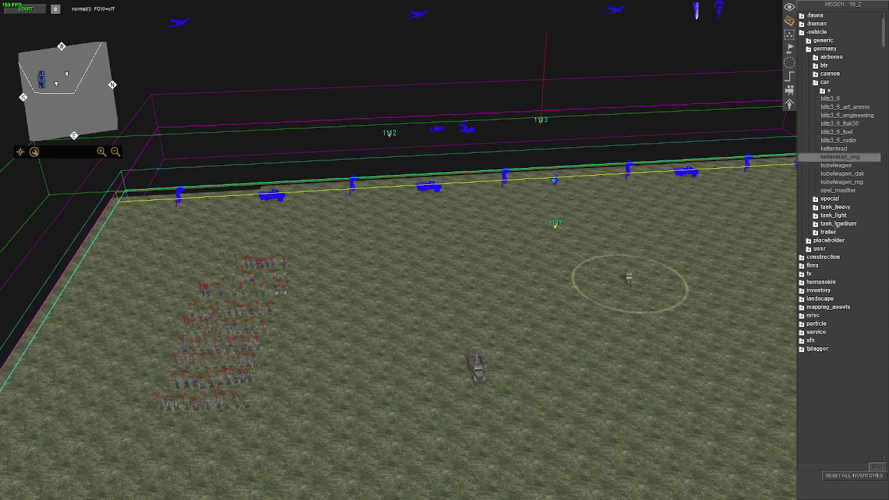
{"action": "left_click", "coordinate": [840, 182]}
{"action": "left_click", "coordinate": [537, 367]}
- Inspect the Opel Blitz truck's properties and delete the two vehicles in the centre
{"action": "mouse_move", "coordinate": [537, 367]}
{"action": "middle_mouse_down"}
{"action": "mouse_move", "coordinate": [323, 329]}
{"action": "mouse_move", "coordinate": [212, 393]}
{"action": "middle_mouse_up"}
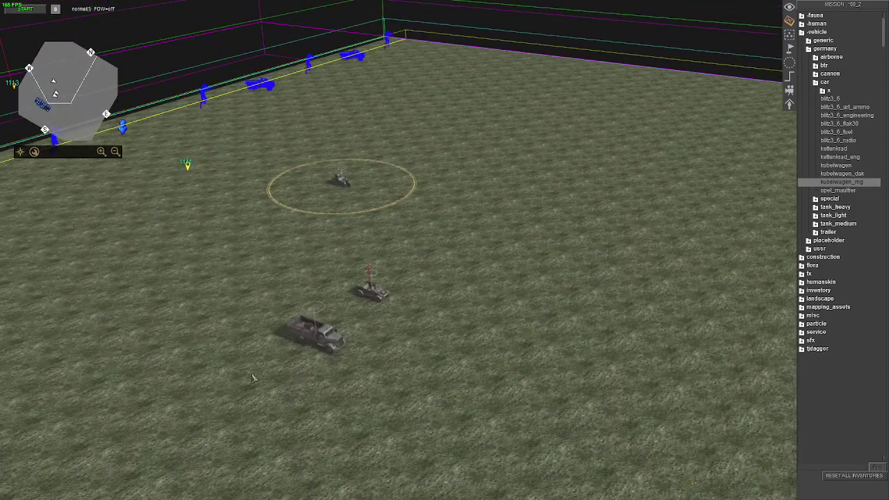
{"action": "mouse_move", "coordinate": [212, 394]}
{"action": "middle_mouse_down"}
{"action": "mouse_move", "coordinate": [239, 337]}
{"action": "mouse_move", "coordinate": [3, 137]}
{"action": "middle_mouse_up"}
{"action": "left_click", "coordinate": [276, 323]}
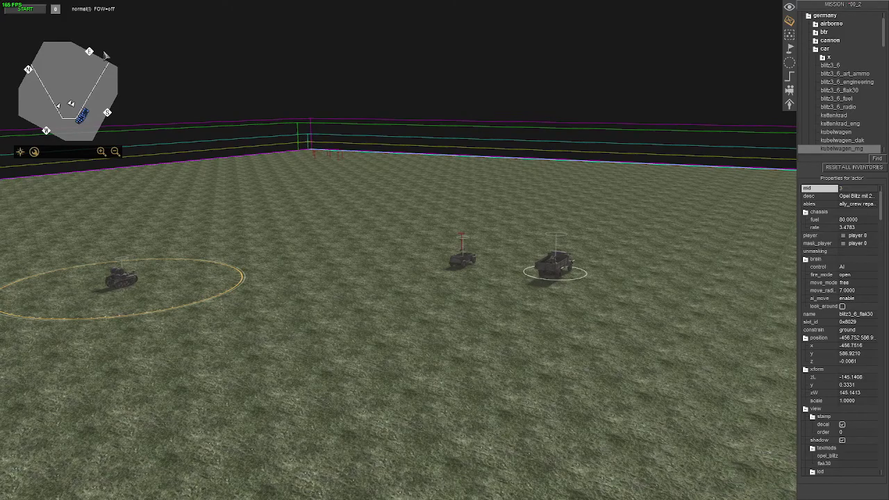
{"action": "middle_click_drag", "start_coordinate": [105, 56], "coordinate": [645, 219]}
{"action": "scroll", "coordinate": [563, 152], "scroll_direction": "up", "scroll_amount": 5}
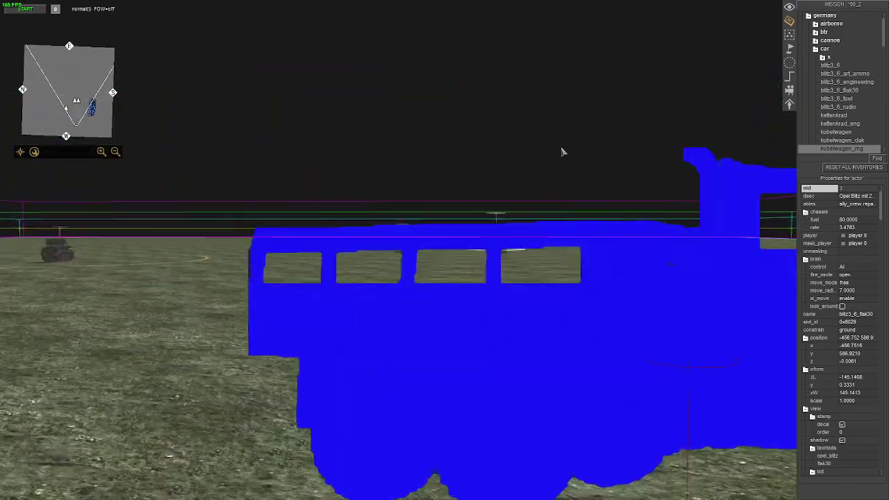
{"action": "scroll", "coordinate": [563, 152], "scroll_direction": "down", "scroll_amount": 5}
{"action": "scroll", "coordinate": [566, 159], "scroll_direction": "down", "scroll_amount": 5}
{"action": "middle_click_drag", "start_coordinate": [565, 159], "coordinate": [275, 140]}
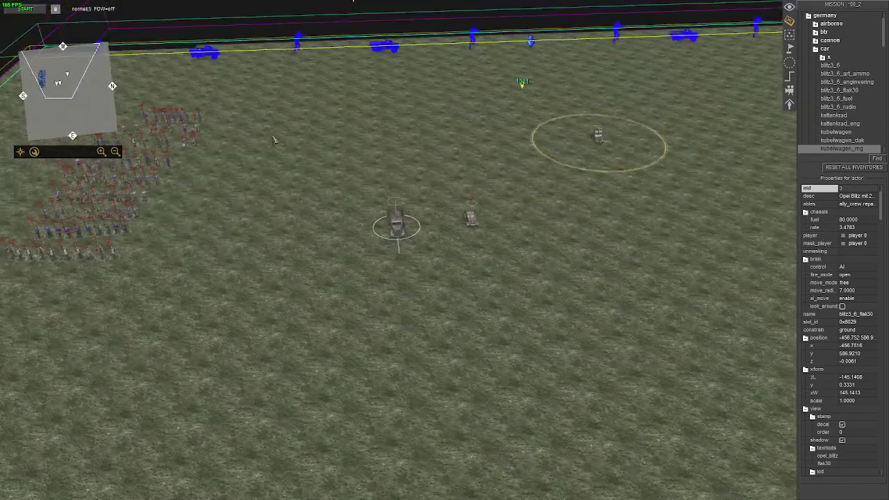
{"action": "scroll", "coordinate": [514, 243], "scroll_direction": "up", "scroll_amount": 1}
{"action": "key", "text": "Delete"}
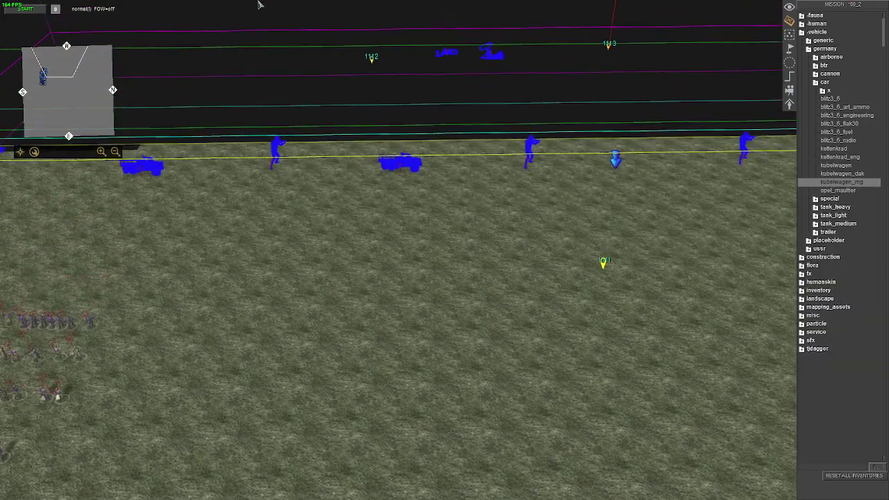
{"action": "scroll", "coordinate": [258, 6], "scroll_direction": "up", "scroll_amount": 3}
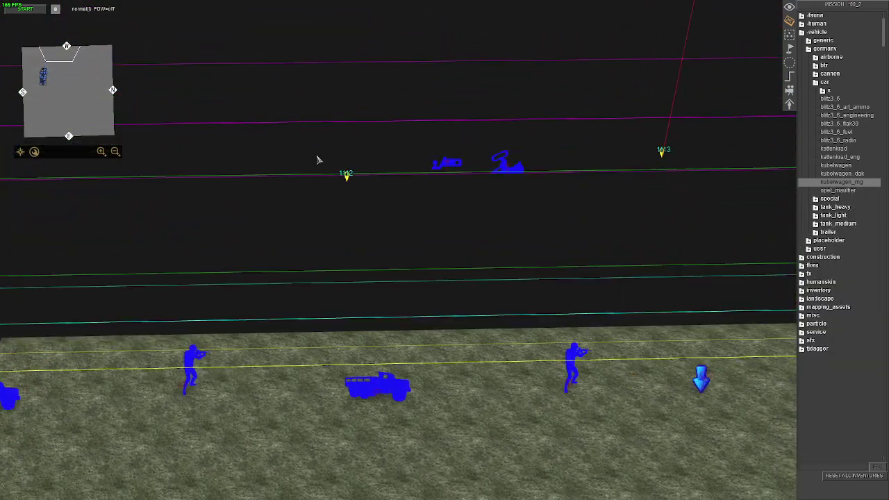
{"action": "middle_click_drag", "start_coordinate": [471, 228], "coordinate": [606, 202]}
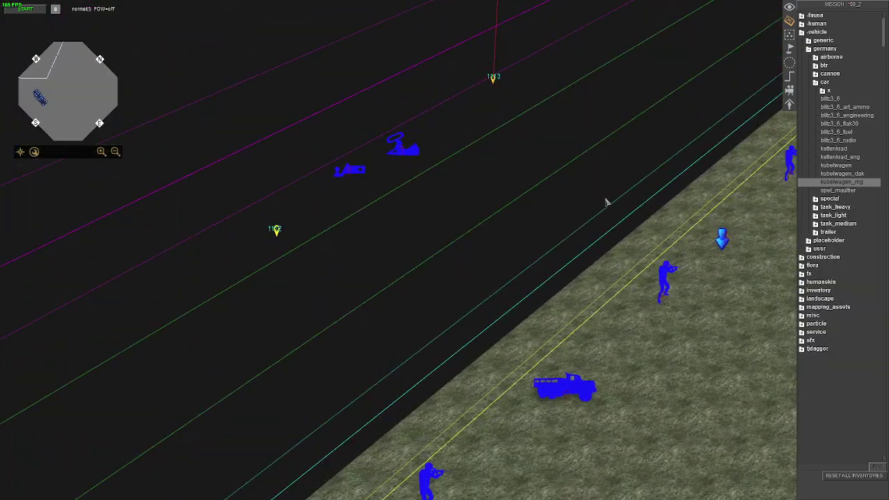
- Open the russians/btrs/spawn/ba64 trigger and check its spawn command uses waypoint 1112
{"action": "left_click", "coordinate": [791, 77]}
{"action": "left_click", "coordinate": [812, 33]}
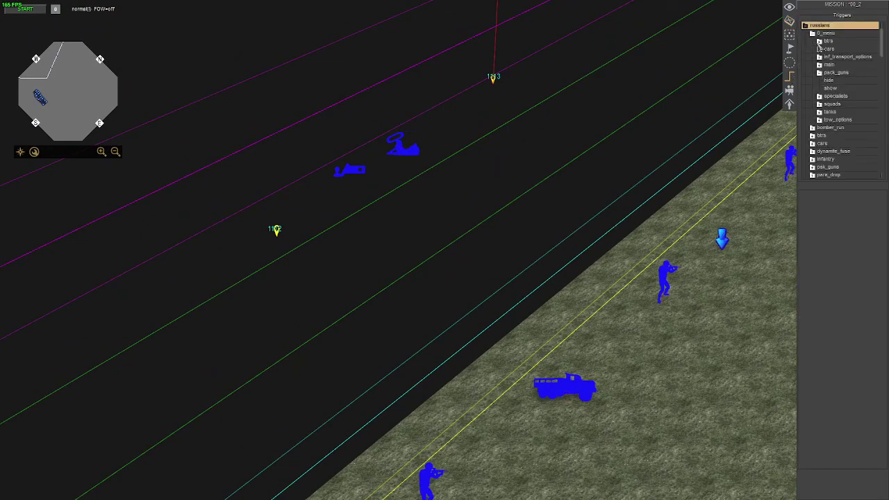
{"action": "double_click", "coordinate": [820, 49]}
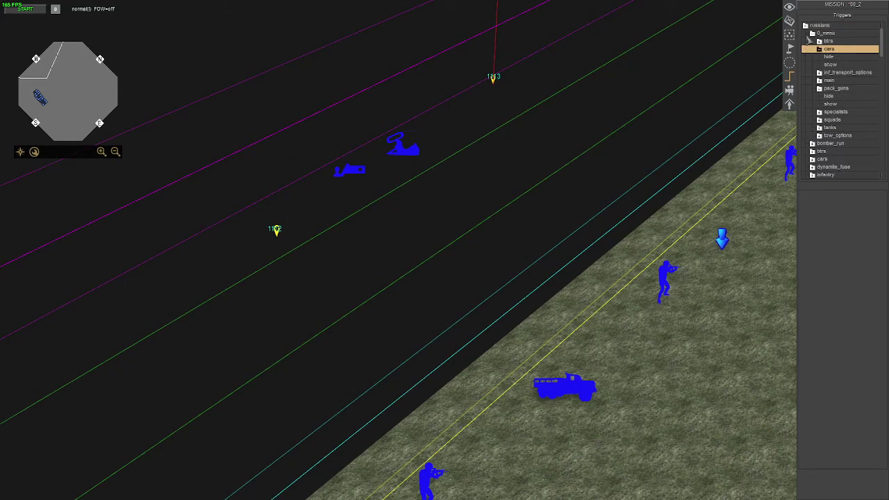
{"action": "left_click", "coordinate": [810, 33]}
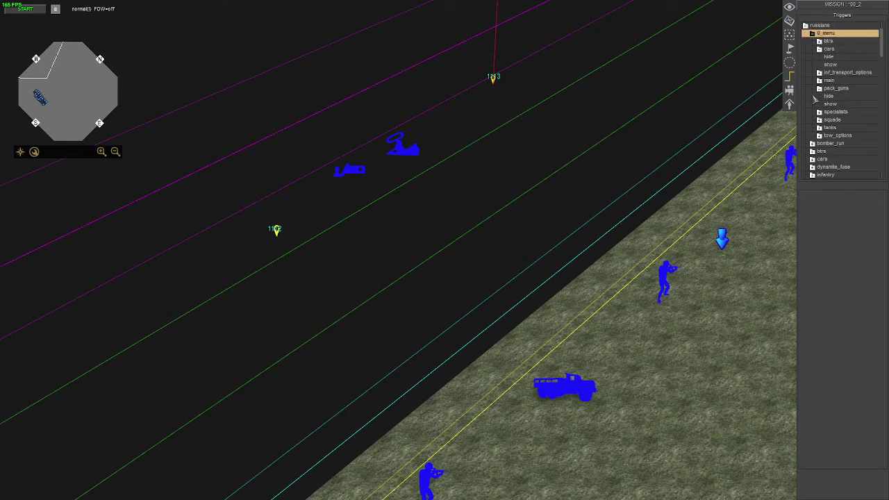
{"action": "left_click", "coordinate": [808, 26]}
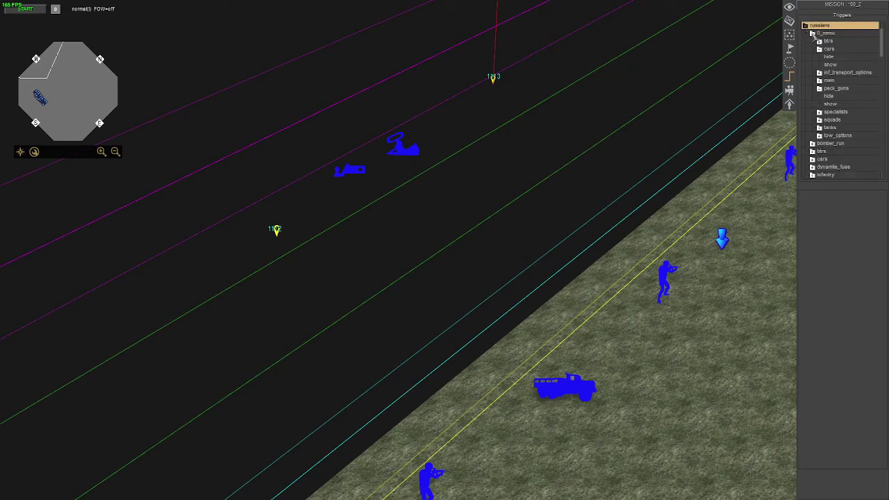
{"action": "left_click", "coordinate": [813, 33]}
{"action": "left_click", "coordinate": [812, 49]}
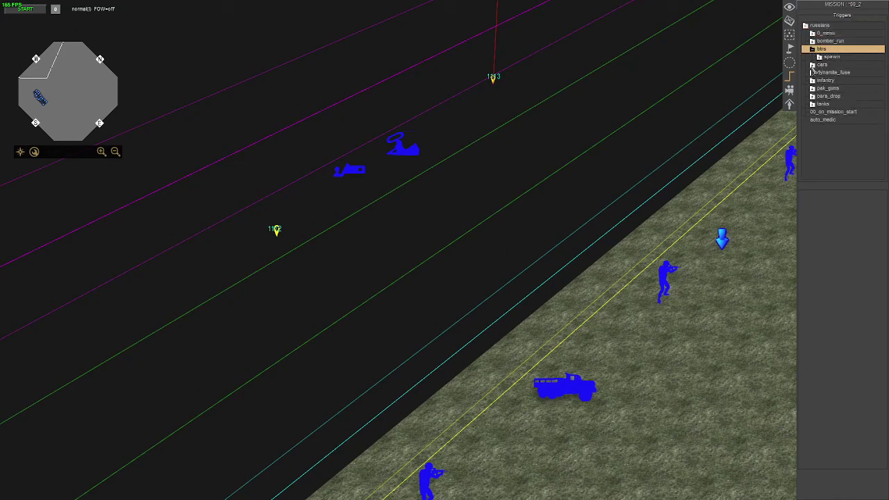
{"action": "left_click", "coordinate": [820, 57]}
{"action": "left_click", "coordinate": [829, 80]}
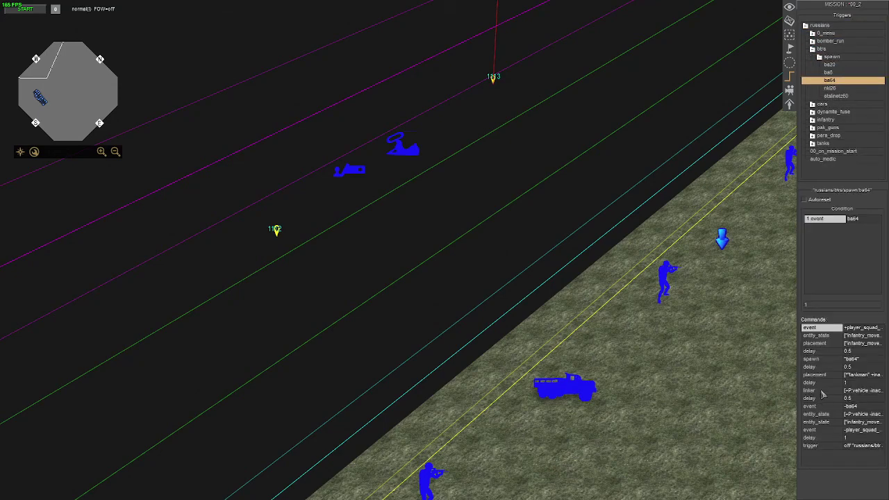
{"action": "double_click", "coordinate": [818, 359]}
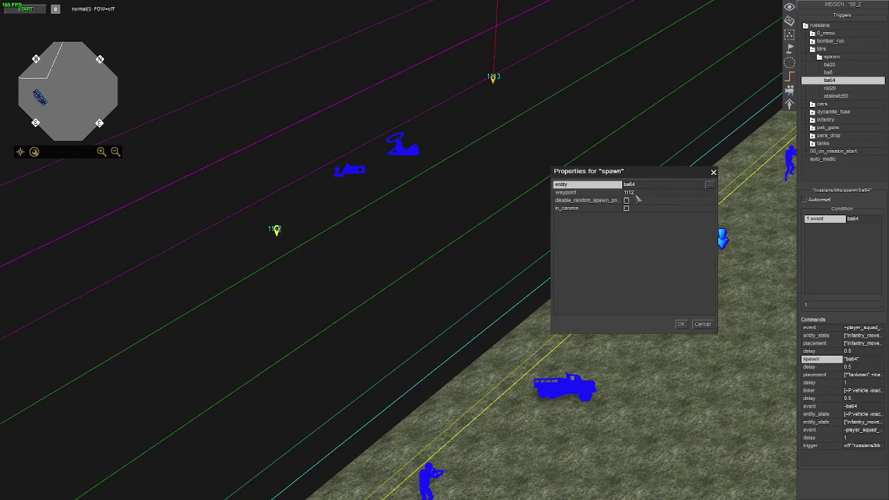
{"action": "left_click", "coordinate": [702, 324]}
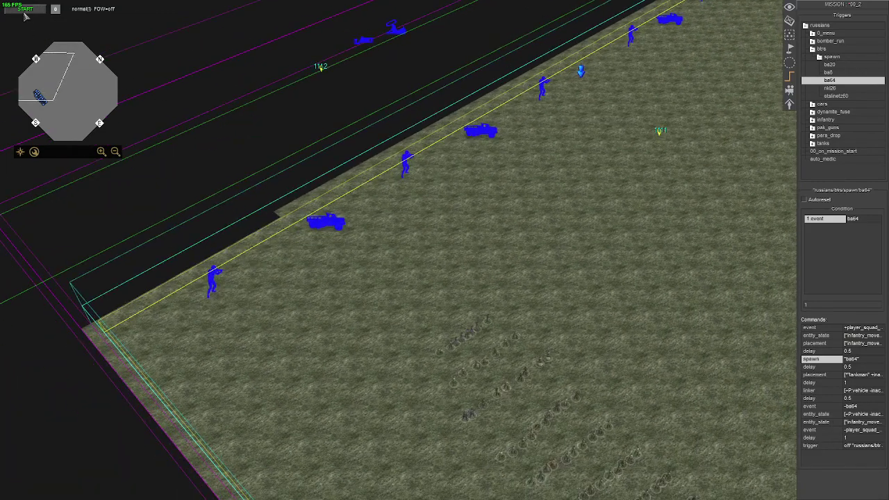
- Run the simulation, buy a GAZ-AAA transport truck from the Car category, and follow its arrival
{"action": "left_click", "coordinate": [25, 8]}
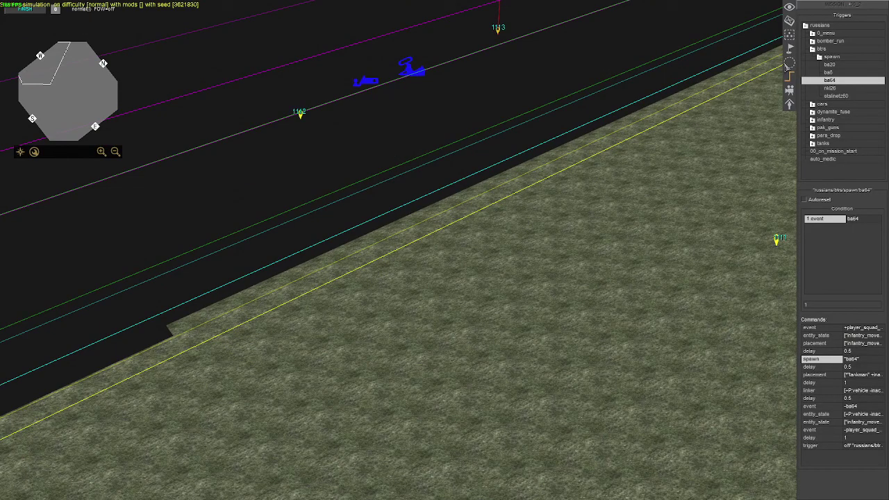
{"action": "left_click", "coordinate": [790, 53]}
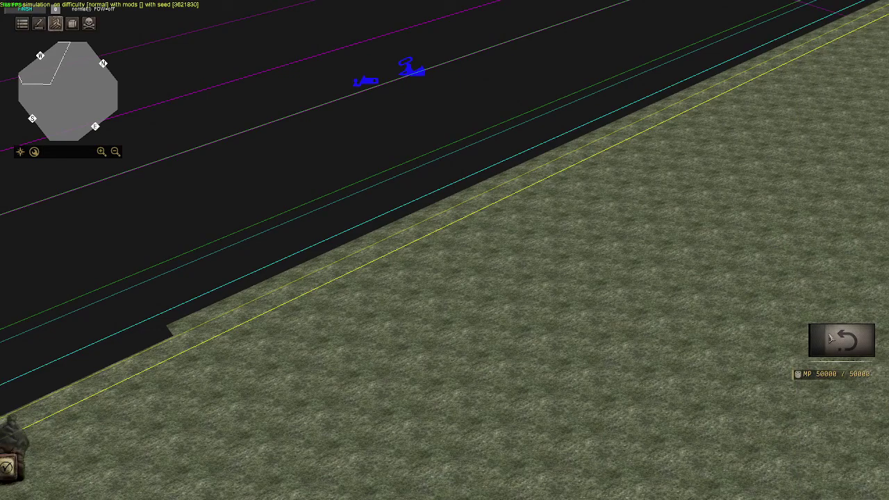
{"action": "left_click", "coordinate": [826, 341]}
{"action": "left_click", "coordinate": [841, 298]}
{"action": "key", "text": "Down"}
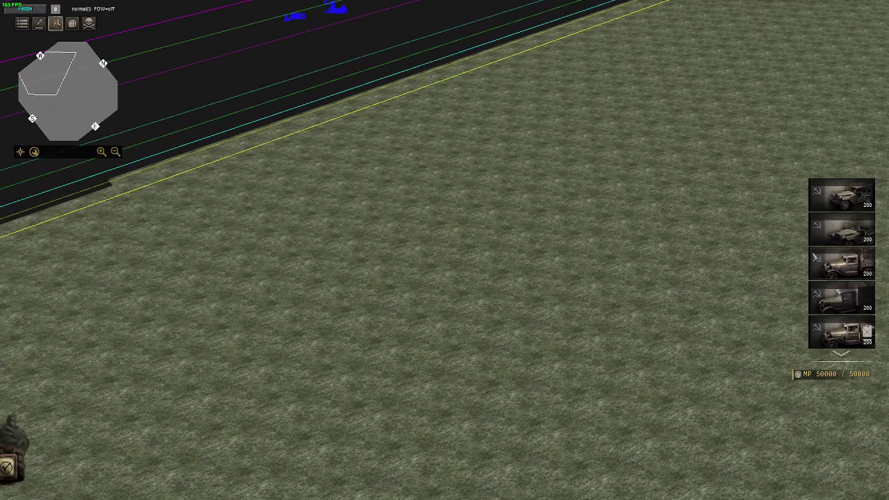
{"action": "left_click", "coordinate": [646, 312]}
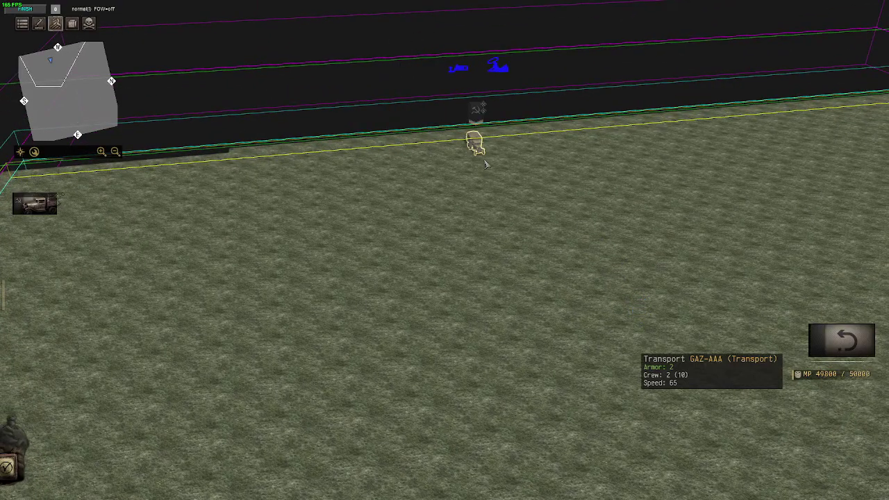
{"action": "middle_click_drag", "start_coordinate": [640, 311], "coordinate": [645, 250]}
{"action": "key", "text": "Escape"}
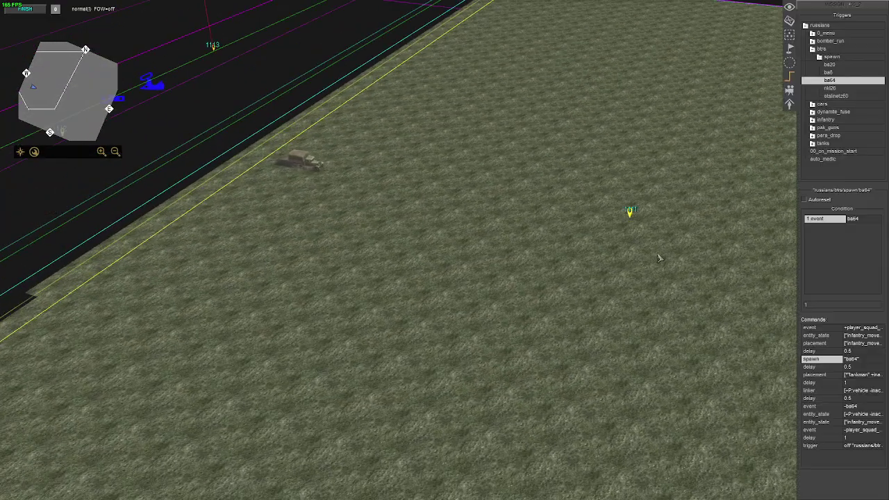
{"action": "key", "text": "Escape"}
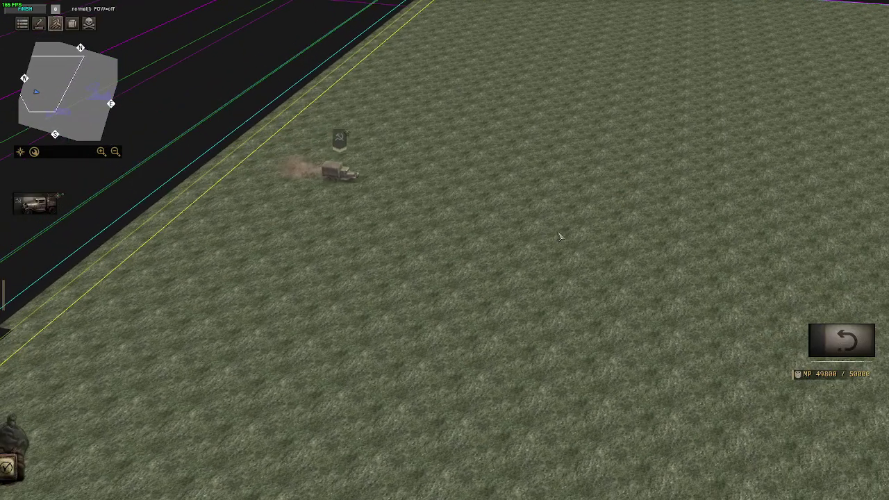
{"action": "middle_click_drag", "start_coordinate": [560, 237], "coordinate": [208, 194]}
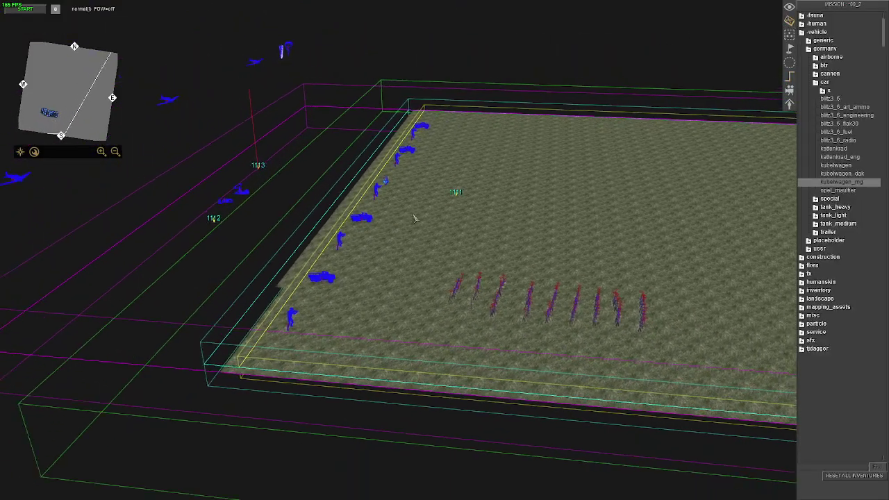
- Orbit over the map and box-select the reinforcement units along the map edge
{"action": "middle_click_drag", "start_coordinate": [414, 219], "coordinate": [199, 204]}
{"action": "middle_click_drag", "start_coordinate": [565, 160], "coordinate": [159, 178]}
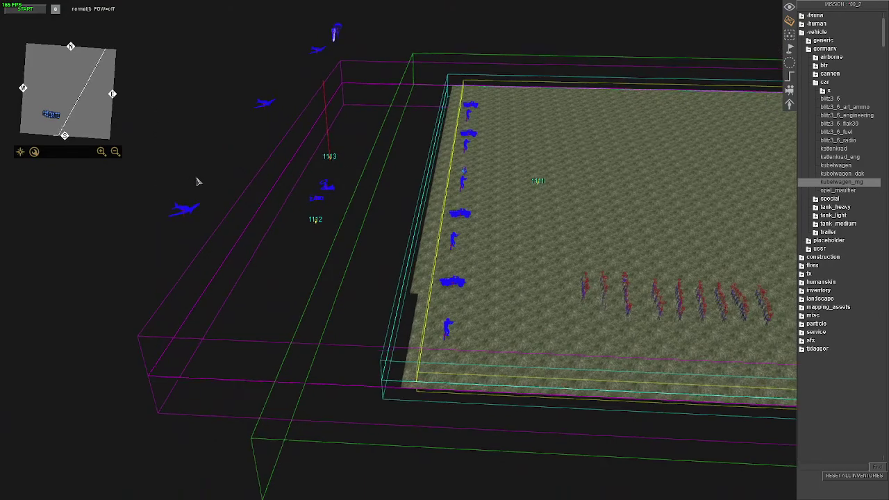
{"action": "left_click_drag", "start_coordinate": [152, 28], "coordinate": [528, 415]}
{"action": "middle_click_drag", "start_coordinate": [465, 399], "coordinate": [400, 339]}
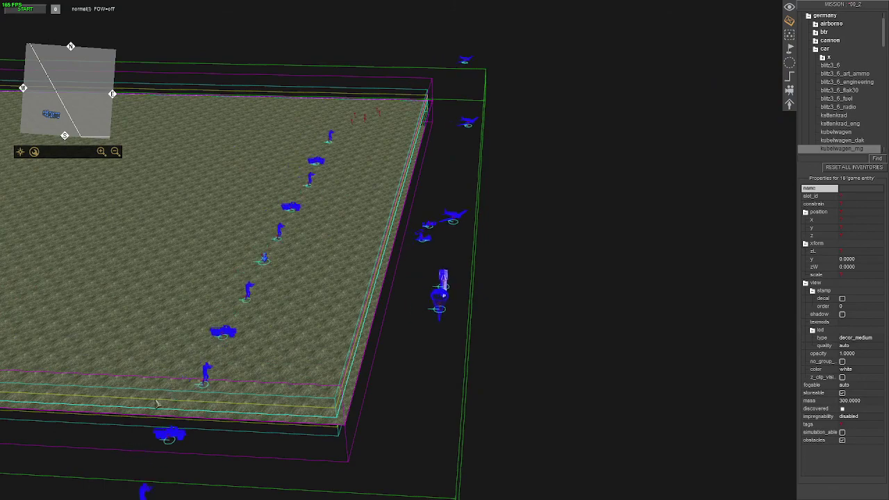
{"action": "middle_click_drag", "start_coordinate": [292, 323], "coordinate": [128, 303]}
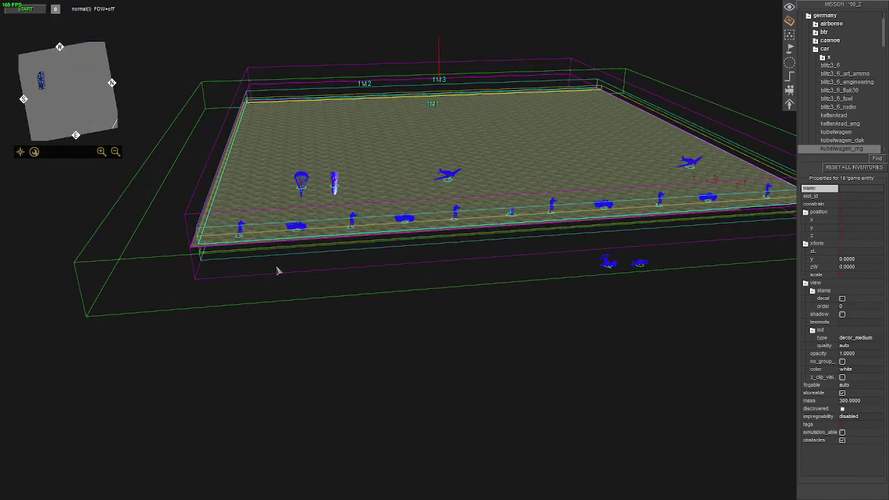
{"action": "scroll", "coordinate": [277, 271], "scroll_direction": "up", "scroll_amount": 3}
{"action": "middle_click_drag", "start_coordinate": [276, 271], "coordinate": [523, 375]}
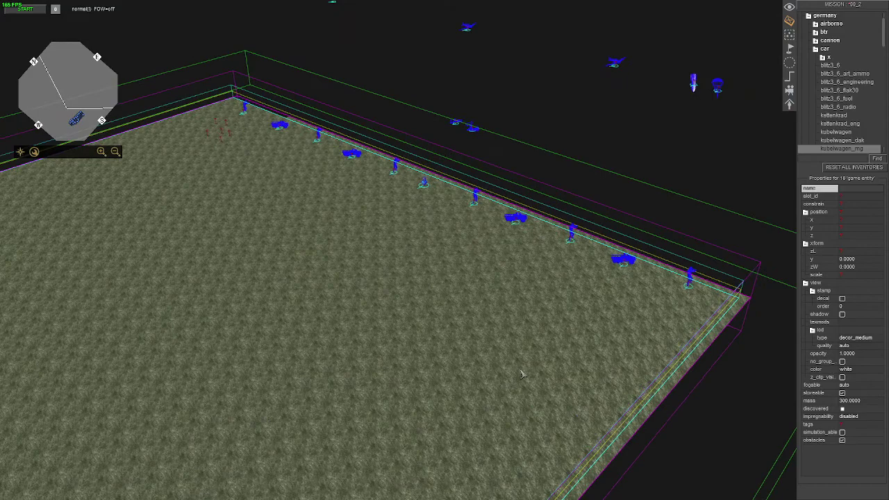
- Restart the simulation, buy a car reinforcement, and follow it driving in along the edge
{"action": "left_click", "coordinate": [25, 9]}
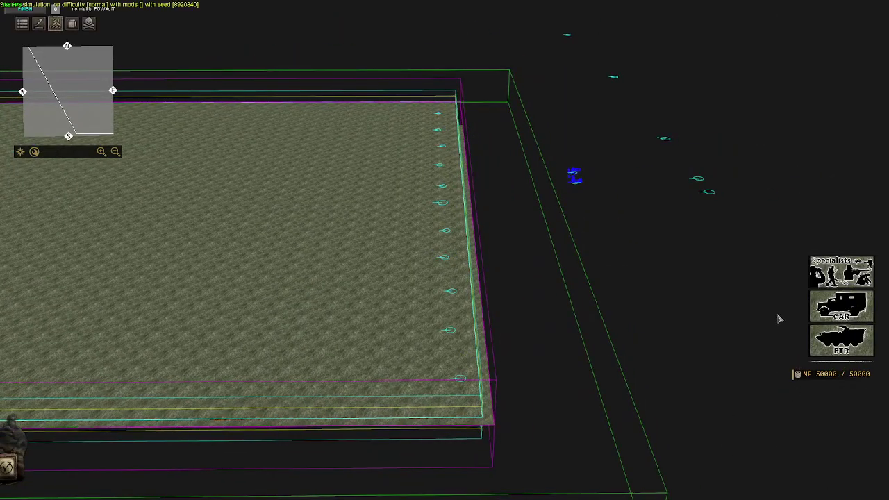
{"action": "middle_click_drag", "start_coordinate": [778, 313], "coordinate": [168, 449]}
{"action": "key", "text": "Escape"}
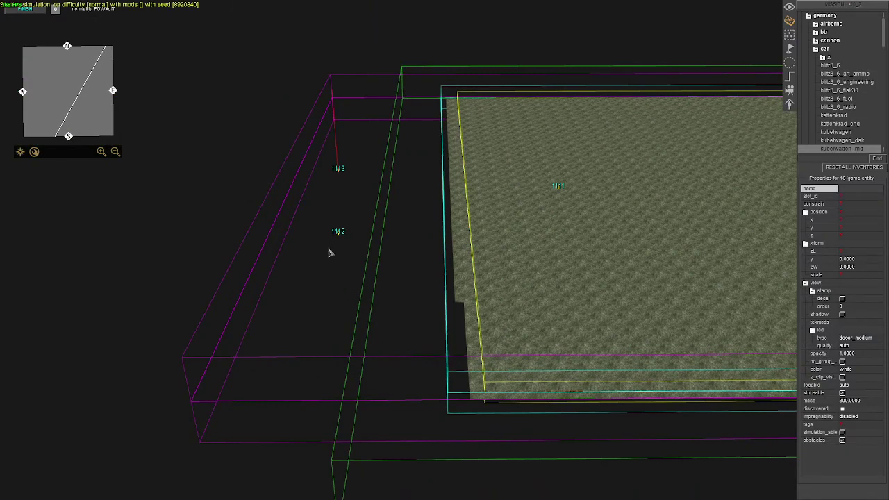
{"action": "key", "text": "Escape"}
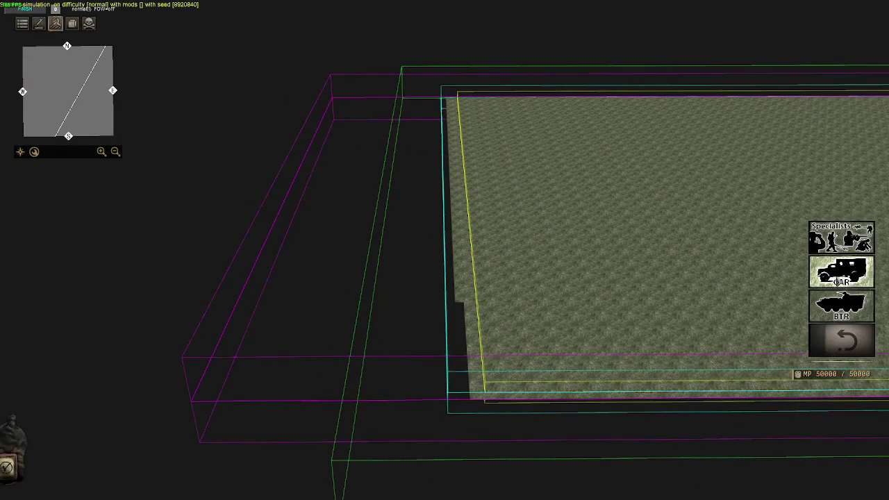
{"action": "left_click", "coordinate": [840, 281]}
{"action": "left_click", "coordinate": [841, 229]}
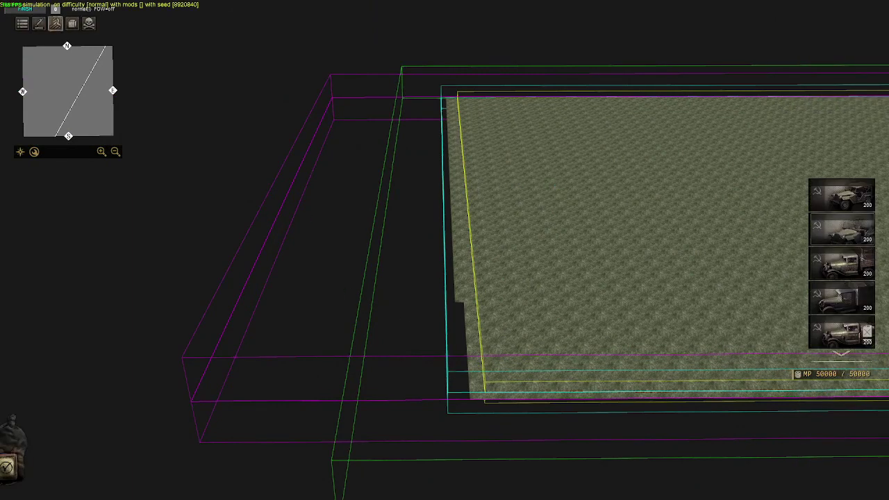
{"action": "left_click", "coordinate": [676, 233]}
{"action": "key", "text": "d"}
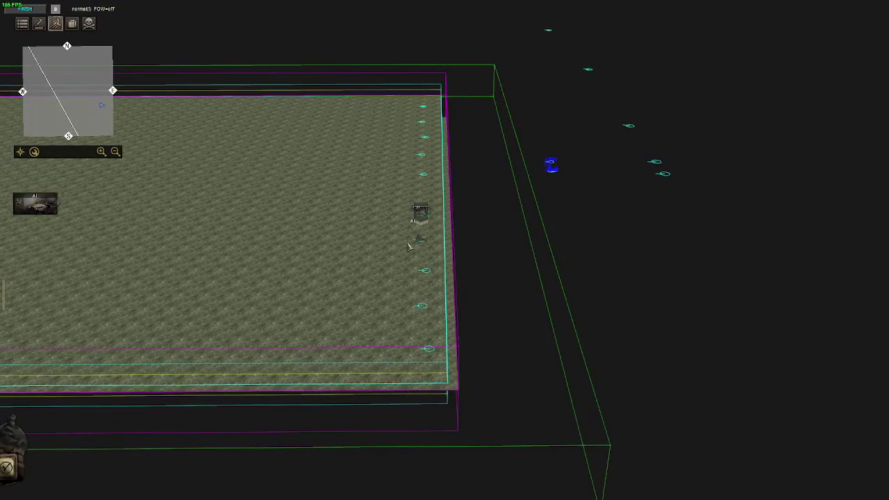
{"action": "scroll", "coordinate": [409, 248], "scroll_direction": "up", "scroll_amount": 3}
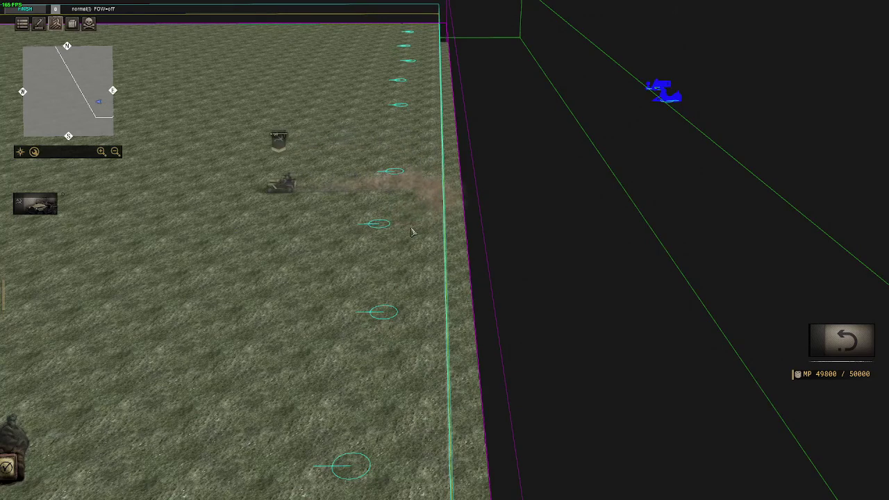
{"action": "scroll", "coordinate": [303, 281], "scroll_direction": "down", "scroll_amount": 1}
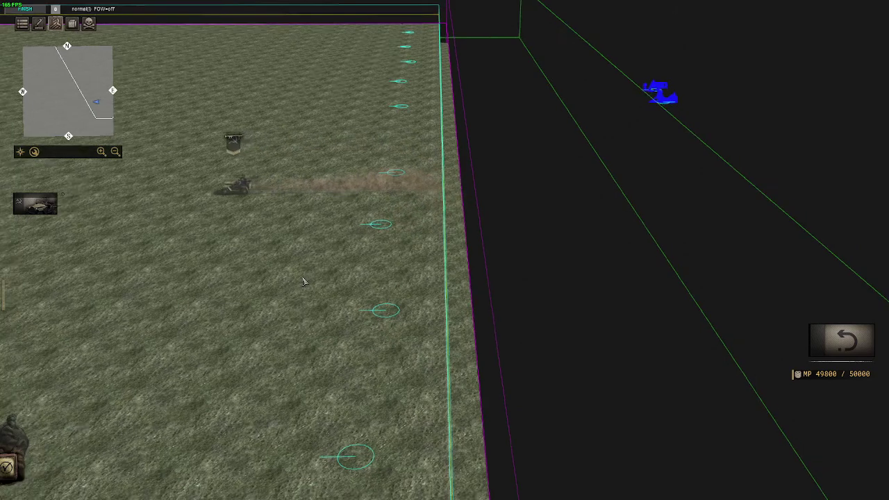
{"action": "mouse_move", "coordinate": [302, 280]}
{"action": "middle_mouse_down"}
{"action": "mouse_move", "coordinate": [499, 190]}
{"action": "mouse_move", "coordinate": [486, 169]}
{"action": "mouse_move", "coordinate": [532, 139]}
{"action": "middle_mouse_up"}
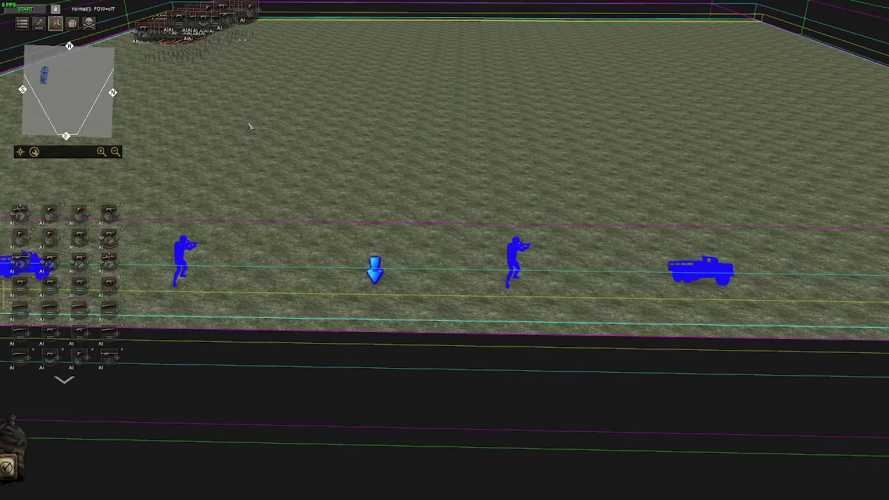
- Deactivate the first planes mod in the Mod Manager
{"action": "key", "text": "Escape"}
{"action": "left_click", "coordinate": [443, 269]}
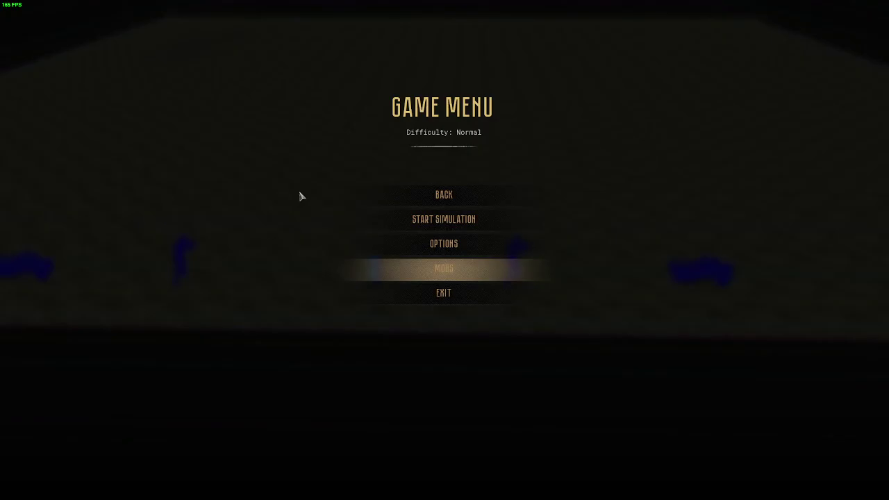
{"action": "left_click", "coordinate": [425, 111]}
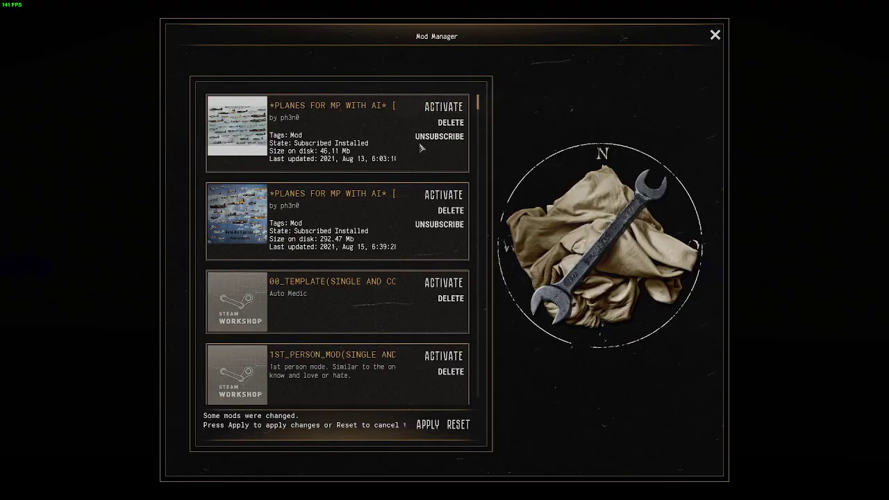
{"action": "mouse_move", "coordinate": [477, 104]}
{"action": "left_mouse_down"}
{"action": "mouse_move", "coordinate": [480, 241]}
{"action": "mouse_move", "coordinate": [494, 286]}
{"action": "left_mouse_up"}
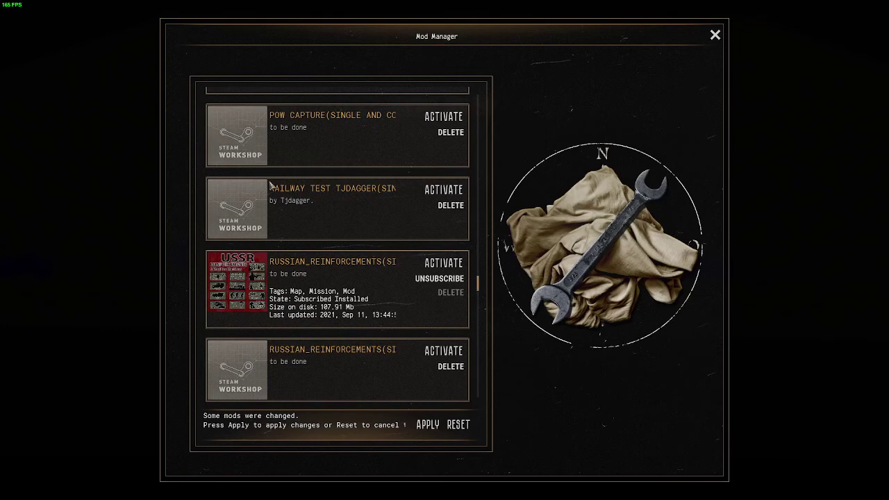
{"action": "scroll", "coordinate": [304, 262], "scroll_direction": "down", "scroll_amount": 1}
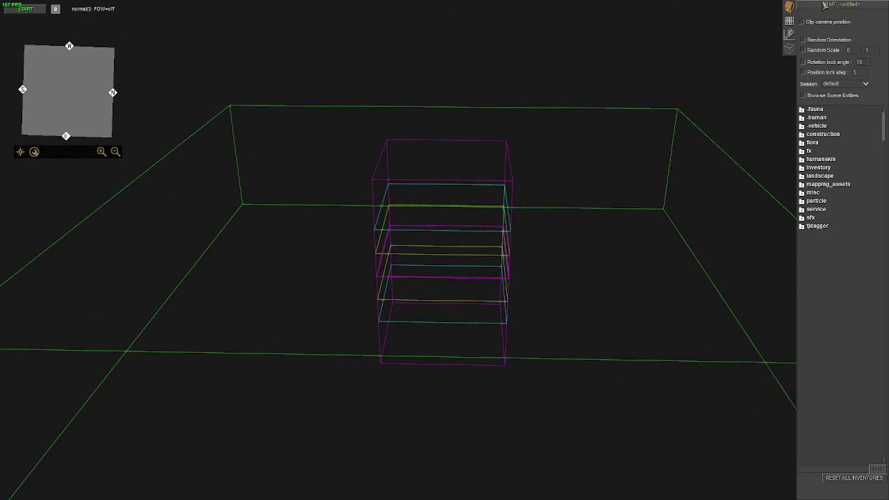
- Load 00_2.mi from the /map/single/missions/russians/ folder
{"action": "key", "text": "Escape"}
{"action": "left_click", "coordinate": [442, 262]}
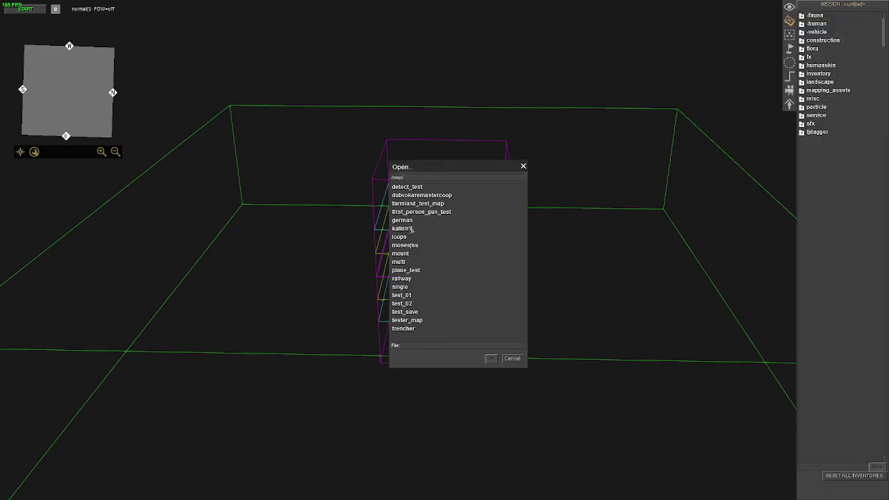
{"action": "double_click", "coordinate": [401, 287]}
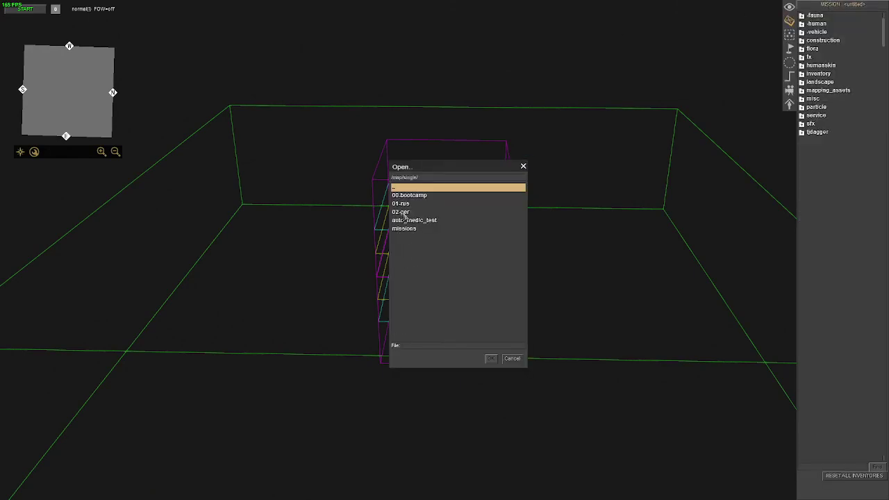
{"action": "double_click", "coordinate": [408, 230]}
{"action": "double_click", "coordinate": [405, 207]}
{"action": "left_click", "coordinate": [405, 205]}
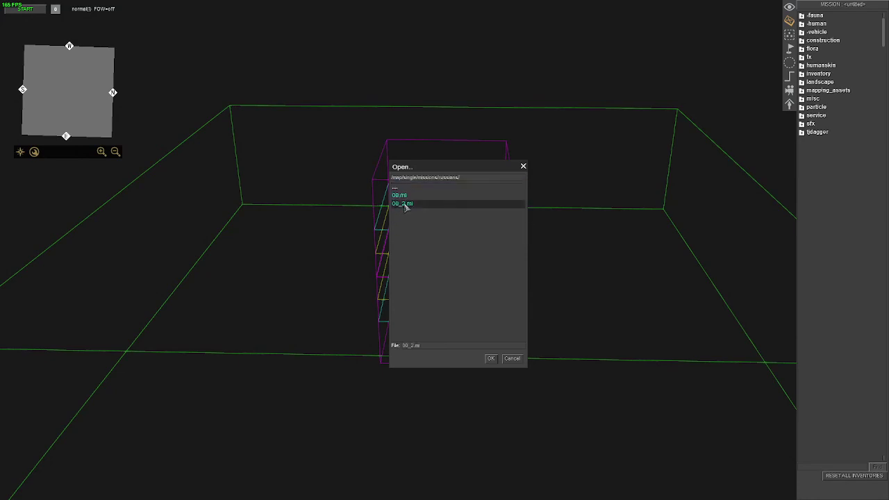
{"action": "key", "text": "Return"}
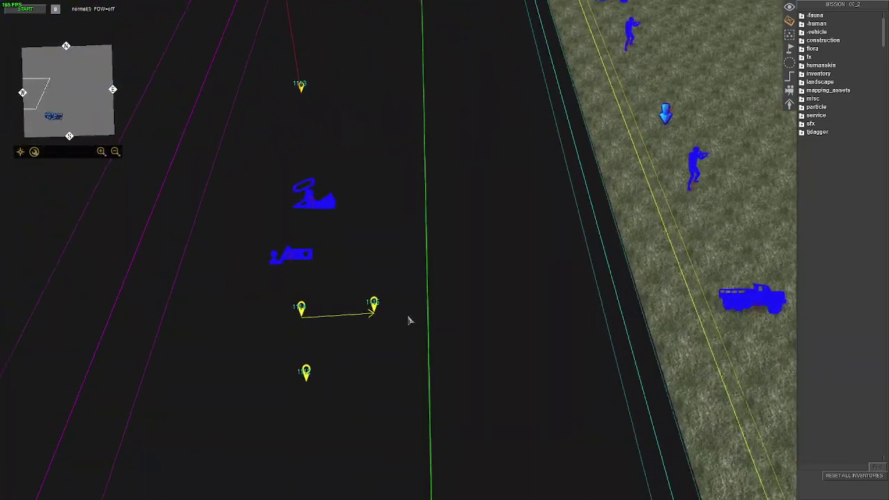
- With the waypoint tool, box-select waypoints 1114 and 1115, then select 1115 alone to show its properties
{"action": "left_click", "coordinate": [789, 48]}
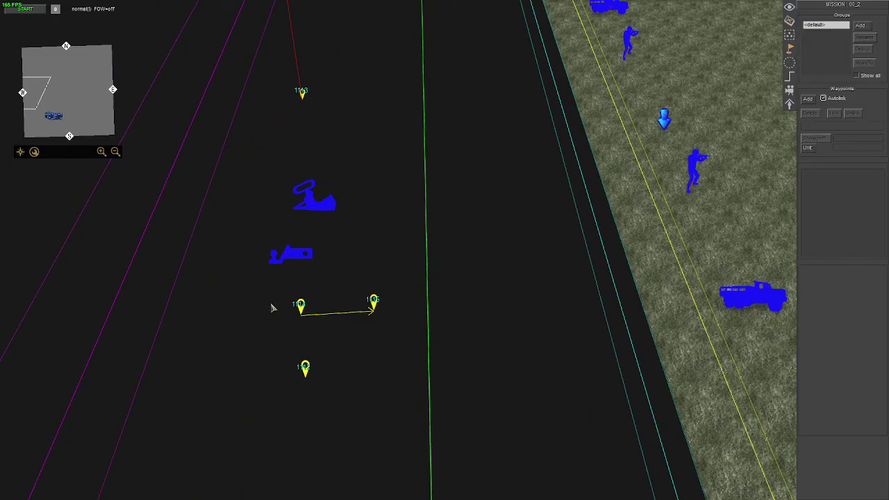
{"action": "left_click_drag", "start_coordinate": [271, 308], "coordinate": [415, 348]}
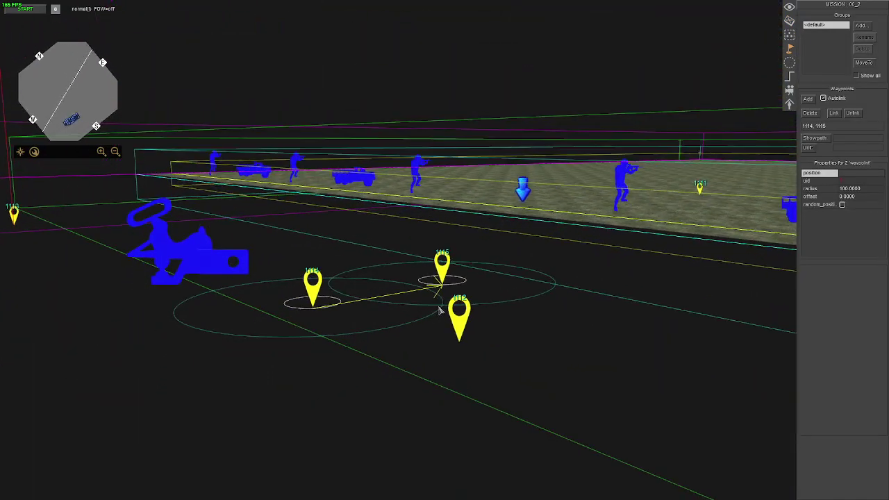
{"action": "middle_click_drag", "start_coordinate": [439, 311], "coordinate": [507, 354]}
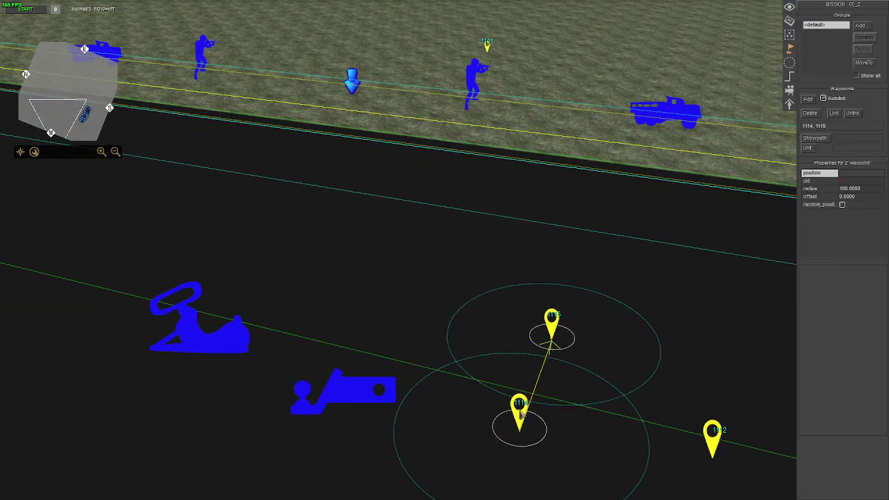
{"action": "middle_click_drag", "start_coordinate": [571, 332], "coordinate": [367, 358]}
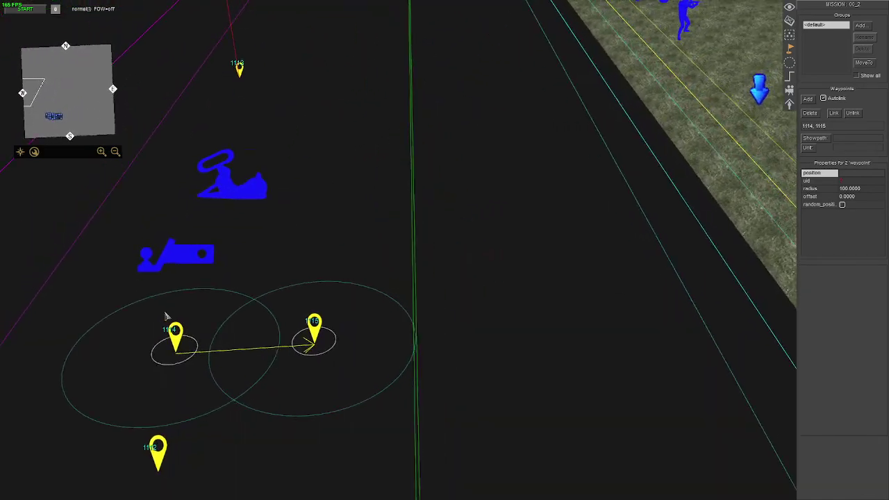
{"action": "left_click", "coordinate": [175, 337]}
{"action": "left_click", "coordinate": [314, 334]}
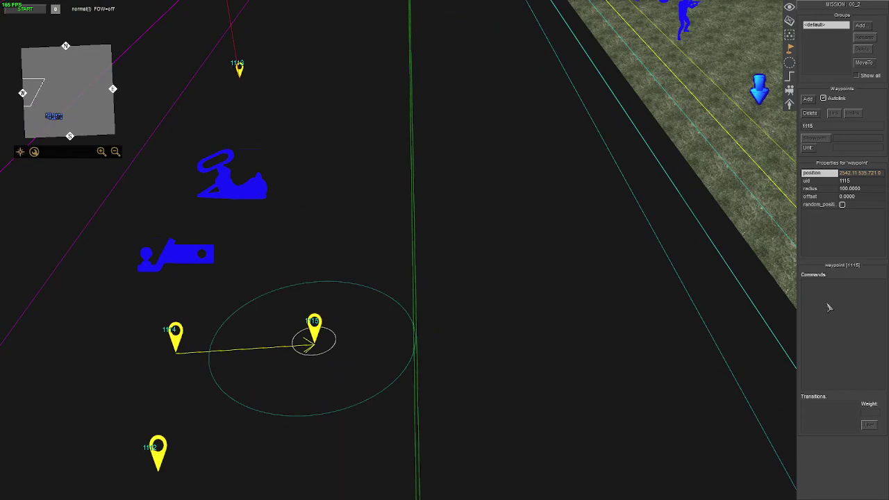
{"action": "scroll", "coordinate": [360, 383], "scroll_direction": "down", "scroll_amount": 2}
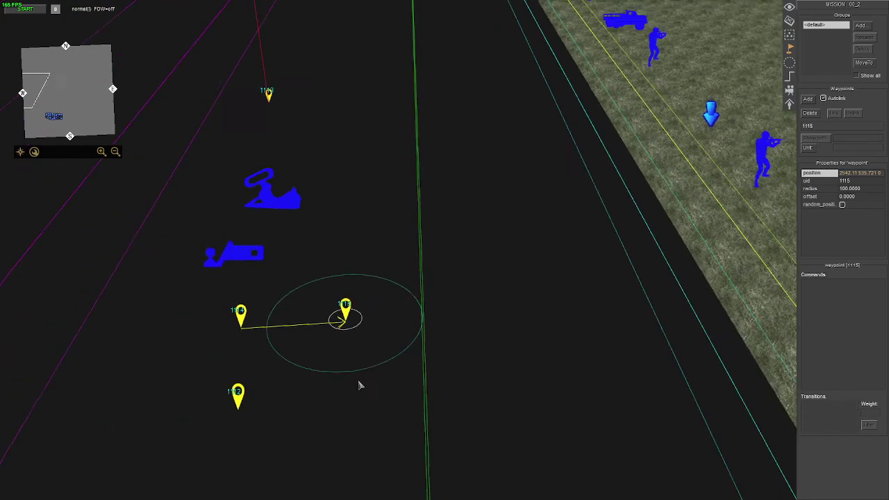
{"action": "scroll", "coordinate": [347, 386], "scroll_direction": "down", "scroll_amount": 2}
{"action": "middle_click_drag", "start_coordinate": [348, 386], "coordinate": [723, 233]}
{"action": "left_click", "coordinate": [789, 76]}
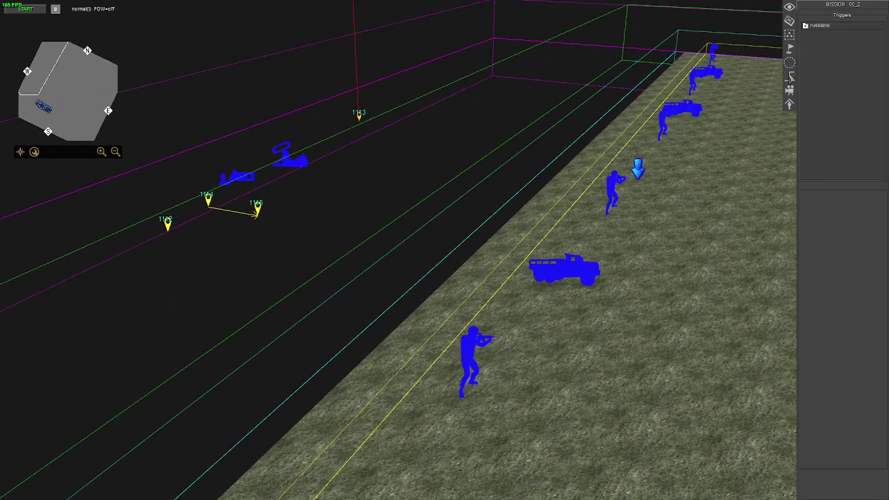
{"action": "middle_click_drag", "start_coordinate": [789, 76], "coordinate": [349, 216]}
{"action": "left_click", "coordinate": [805, 26]}
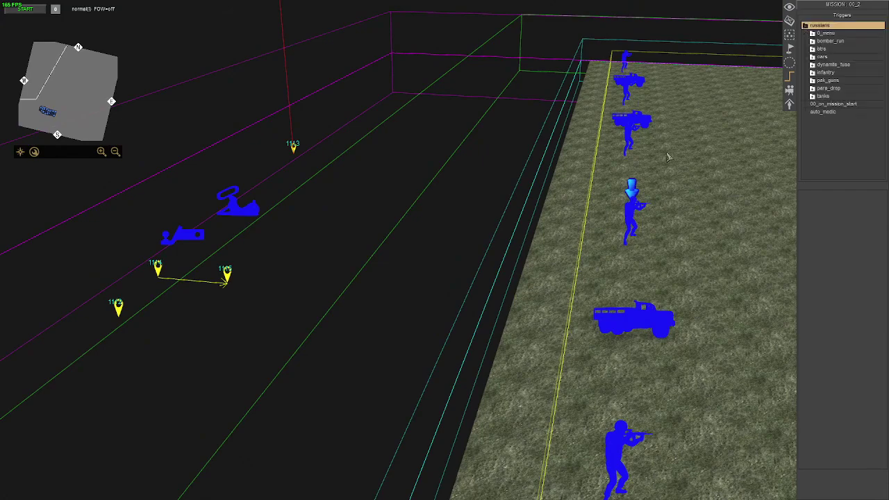
{"action": "middle_click_drag", "start_coordinate": [667, 155], "coordinate": [244, 280]}
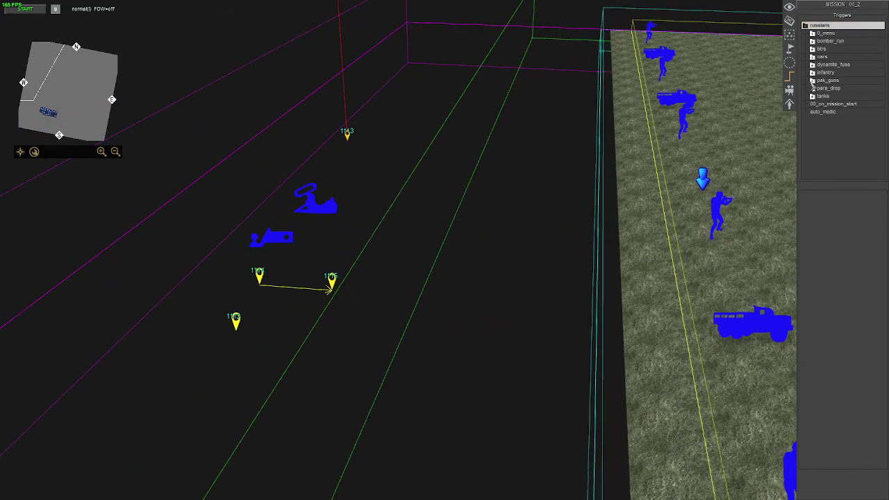
{"action": "left_click", "coordinate": [812, 81]}
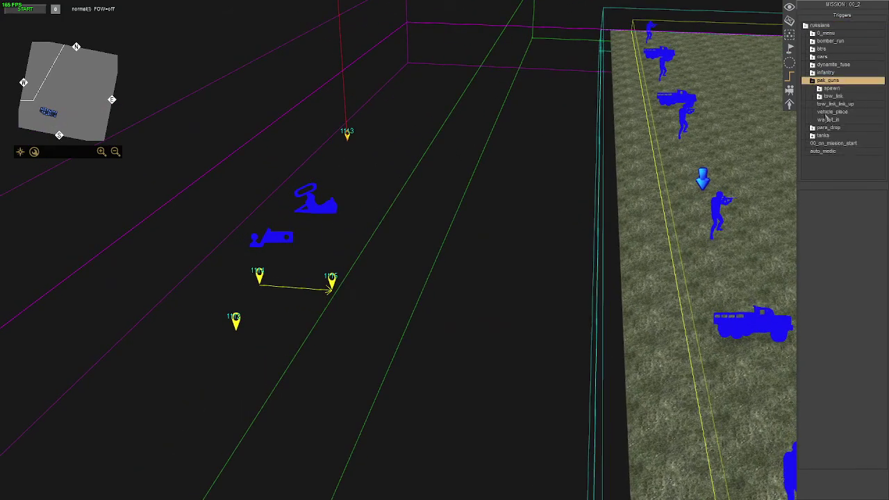
{"action": "left_click", "coordinate": [831, 112]}
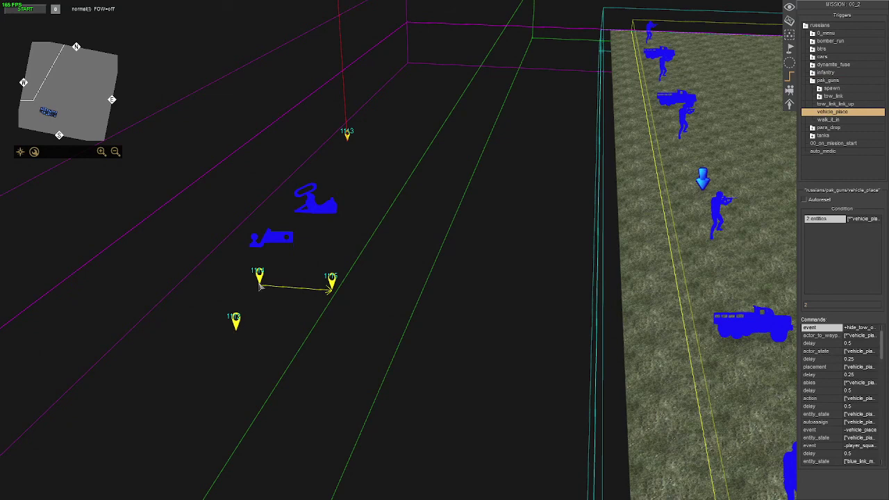
{"action": "left_click", "coordinate": [832, 337]}
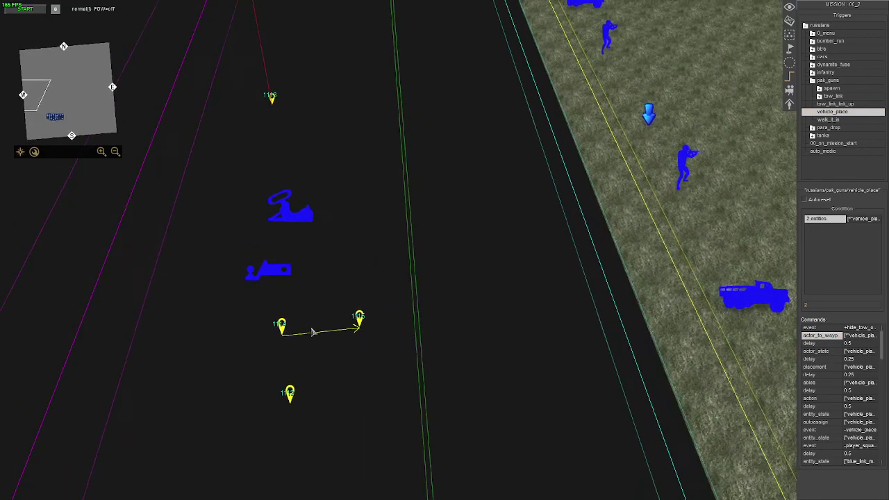
{"action": "middle_click_drag", "start_coordinate": [274, 298], "coordinate": [292, 346]}
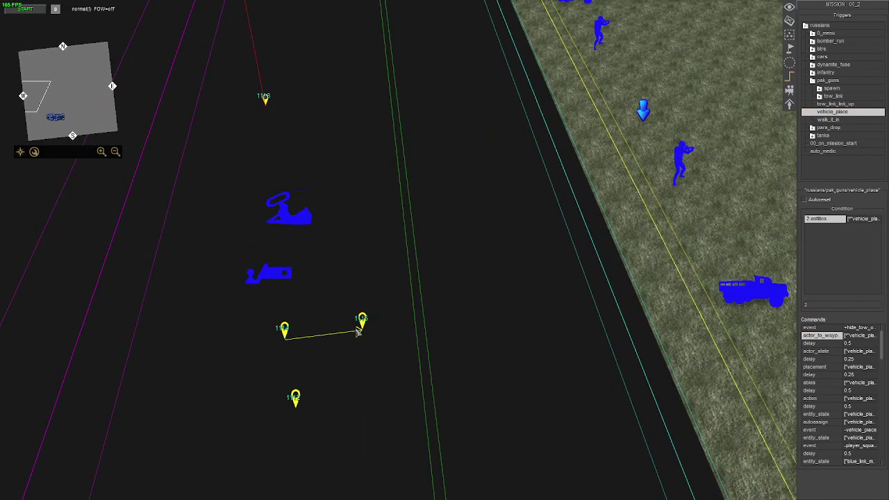
{"action": "double_click", "coordinate": [821, 336]}
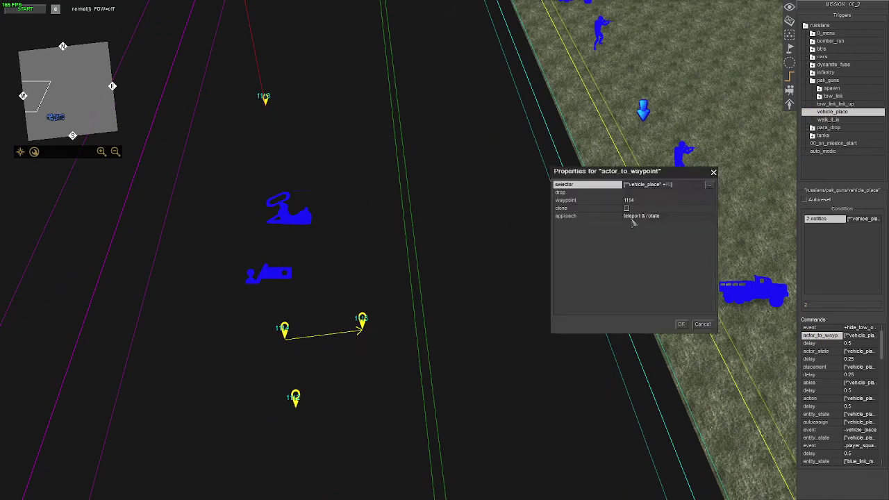
{"action": "left_click", "coordinate": [681, 324]}
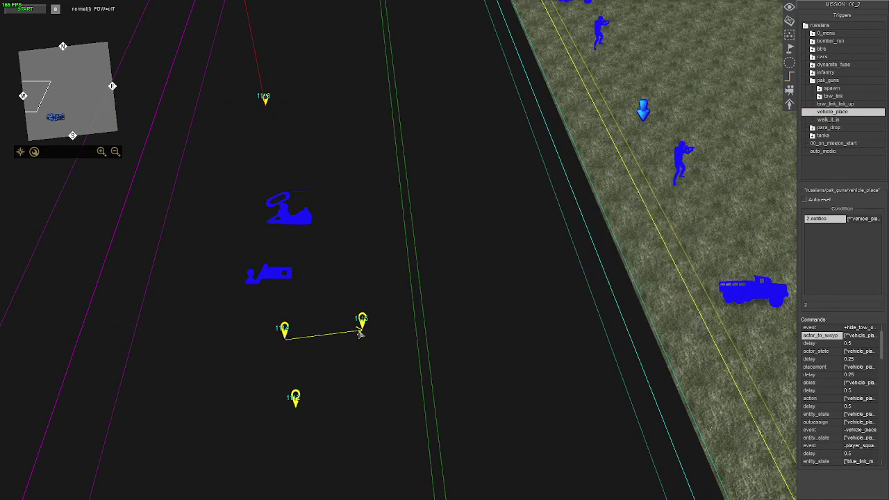
{"action": "left_click", "coordinate": [790, 47]}
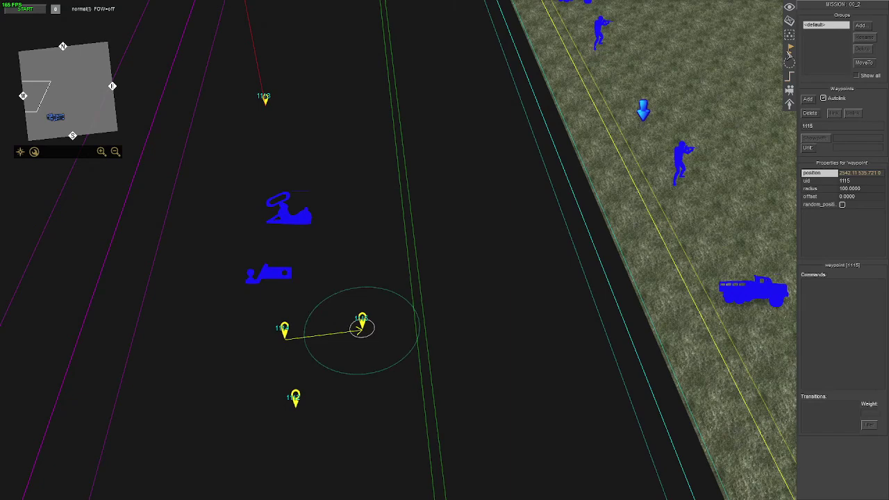
{"action": "mouse_move", "coordinate": [371, 361]}
{"action": "left_mouse_down"}
{"action": "mouse_move", "coordinate": [409, 429]}
{"action": "mouse_move", "coordinate": [373, 371]}
{"action": "left_mouse_up"}
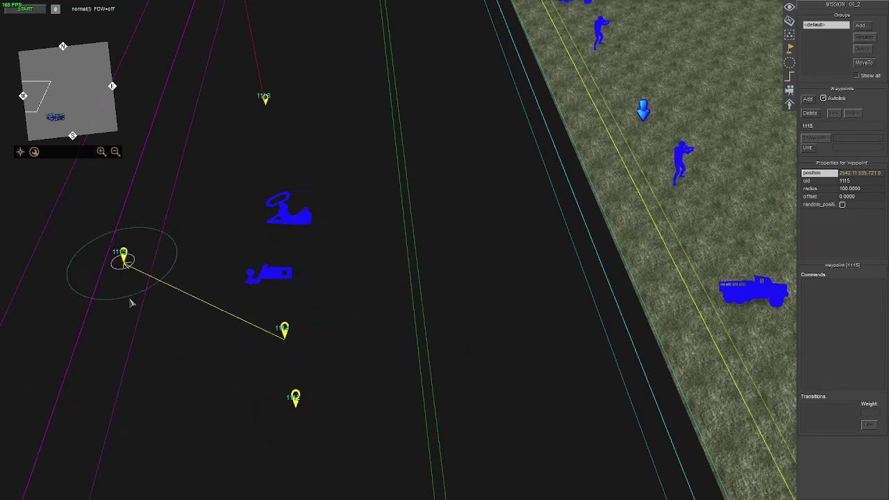
{"action": "scroll", "coordinate": [373, 370], "scroll_direction": "down", "scroll_amount": 2}
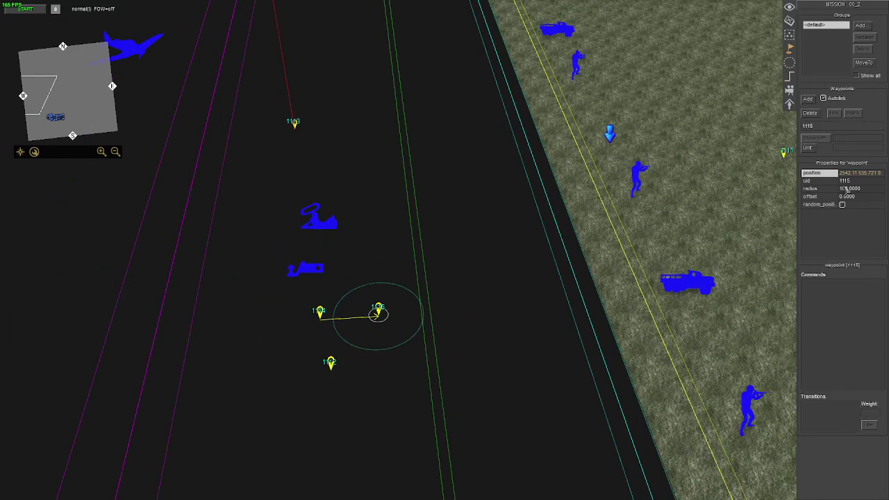
{"action": "mouse_move", "coordinate": [685, 313]}
{"action": "middle_mouse_down"}
{"action": "mouse_move", "coordinate": [696, 417]}
{"action": "mouse_move", "coordinate": [560, 190]}
{"action": "mouse_move", "coordinate": [553, 129]}
{"action": "middle_mouse_up"}
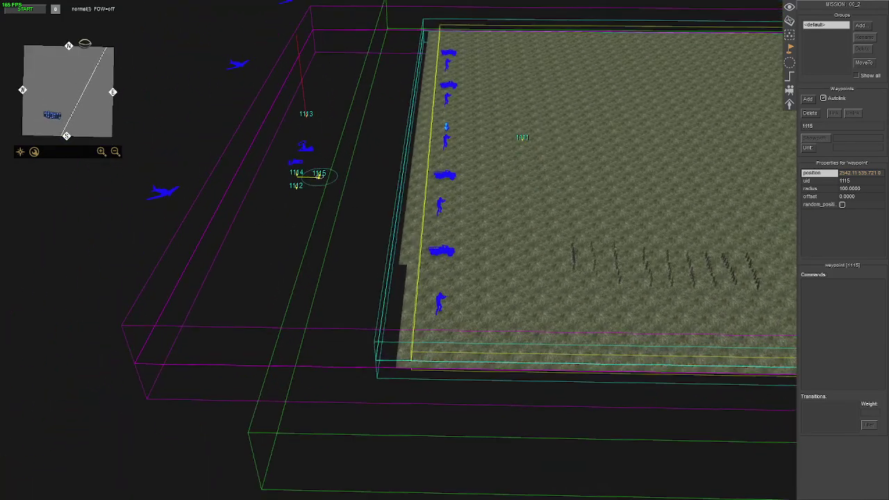
- Start a test run and deploy a GAZ-AAA transport truck onto the grass
{"action": "left_click", "coordinate": [34, 12]}
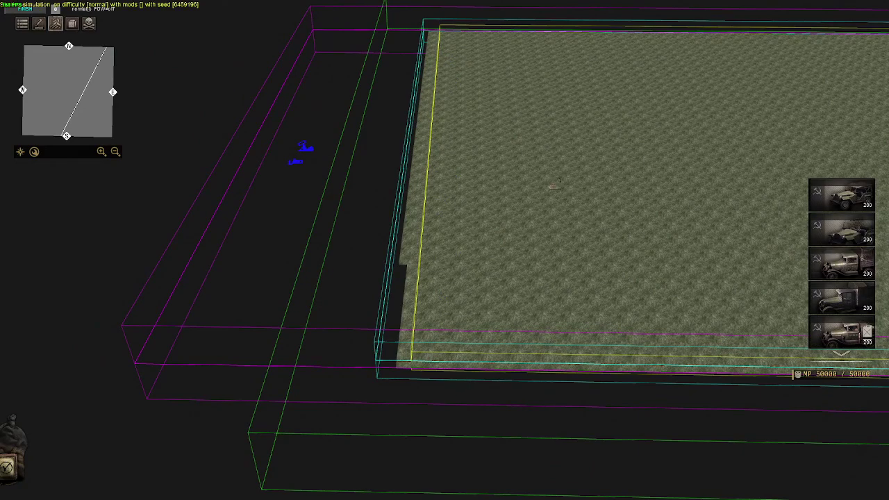
{"action": "scroll", "coordinate": [567, 235], "scroll_direction": "up", "scroll_amount": 2}
{"action": "scroll", "coordinate": [567, 235], "scroll_direction": "up", "scroll_amount": 2}
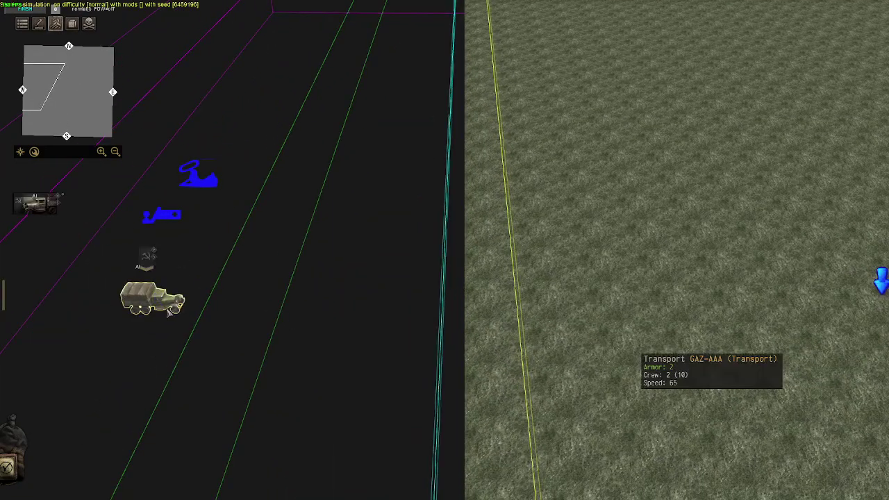
{"action": "left_click_drag", "start_coordinate": [139, 236], "coordinate": [548, 270]}
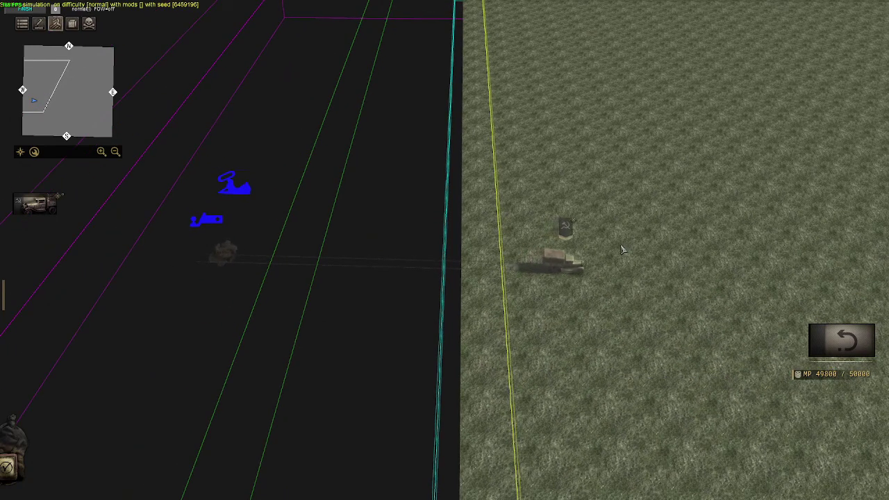
- Stop the test run and box-select the waypoints and units left of the field
{"action": "key", "text": "Escape"}
{"action": "key", "text": "1"}
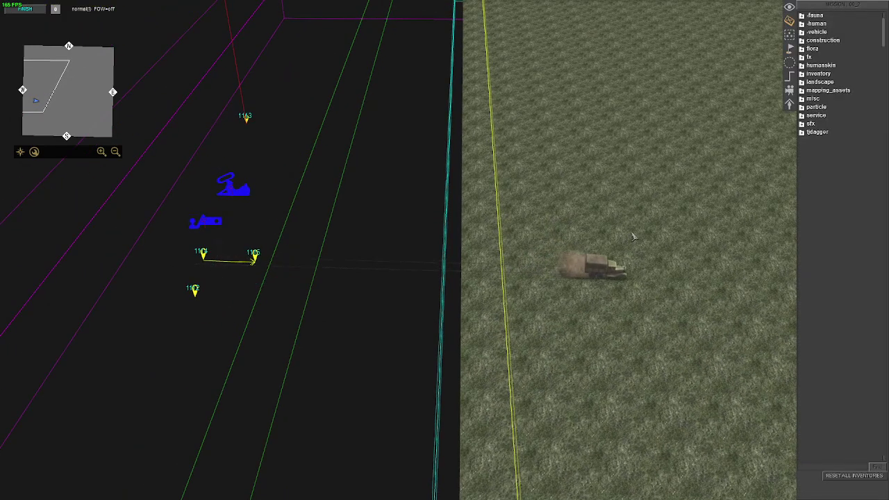
{"action": "key", "text": "2"}
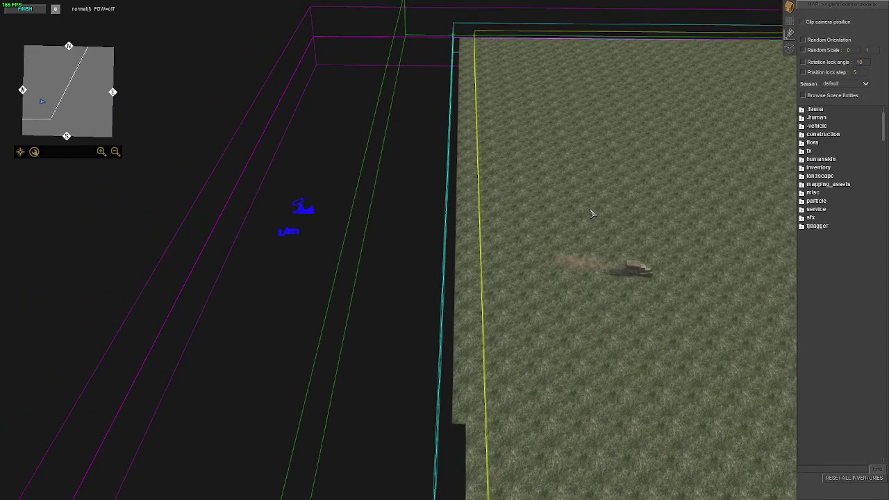
{"action": "key", "text": "1"}
{"action": "right_click_drag", "start_coordinate": [591, 213], "coordinate": [495, 474]}
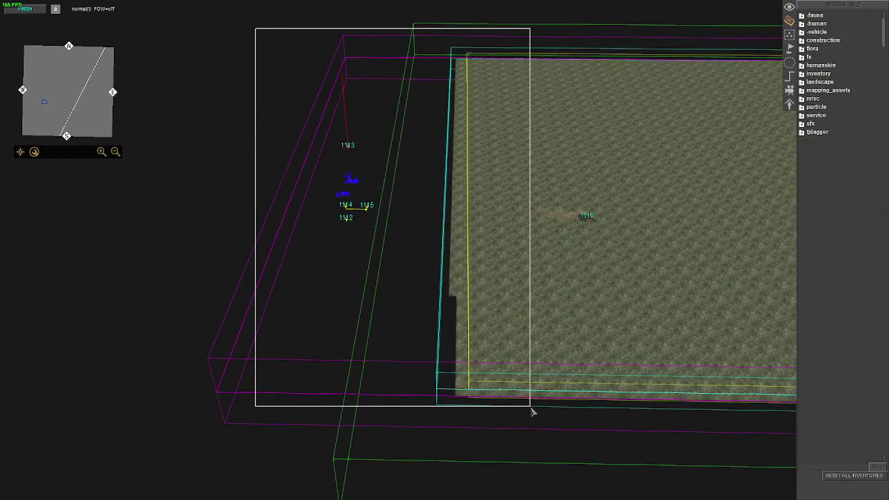
{"action": "left_click_drag", "start_coordinate": [256, 33], "coordinate": [533, 413]}
{"action": "right_click_drag", "start_coordinate": [517, 370], "coordinate": [535, 276]}
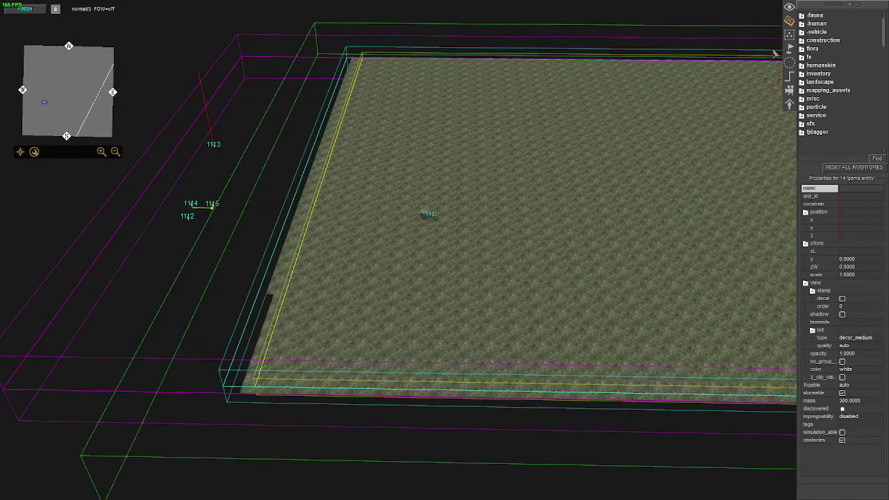
- Drag waypoint 1115 to the left of waypoint 1114
{"action": "left_click", "coordinate": [790, 47]}
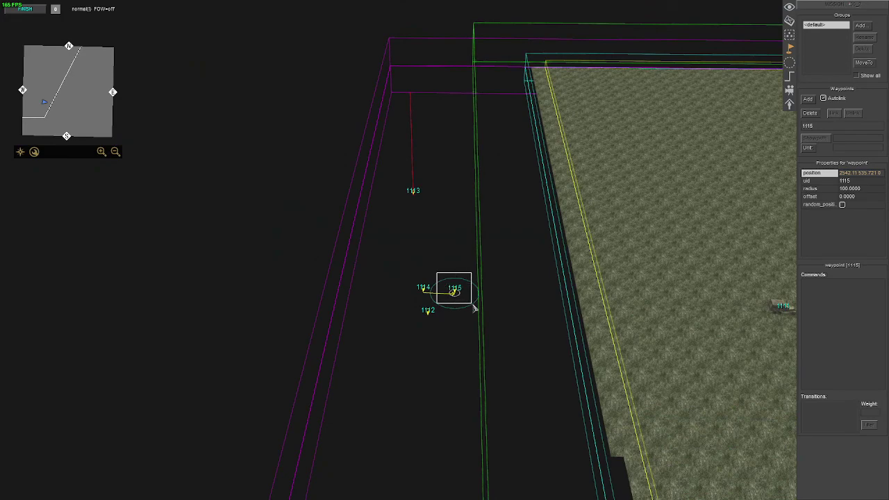
{"action": "left_click_drag", "start_coordinate": [467, 306], "coordinate": [373, 306]}
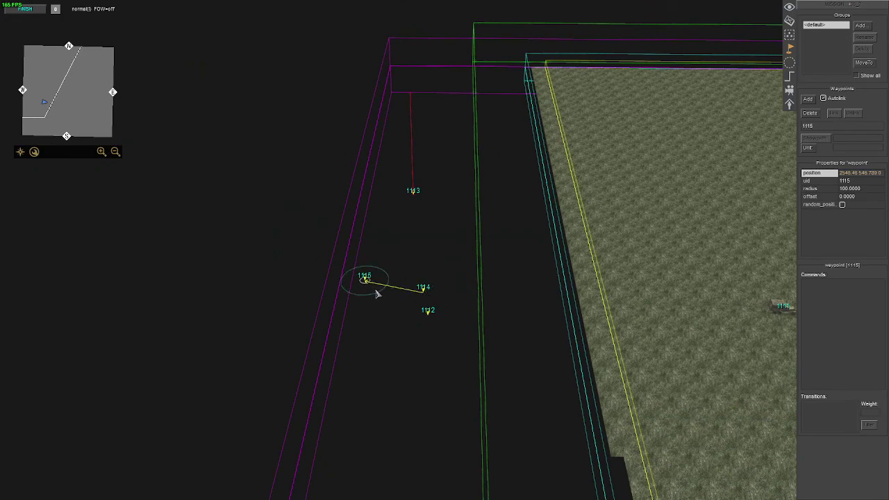
{"action": "right_click_drag", "start_coordinate": [406, 341], "coordinate": [166, 44]}
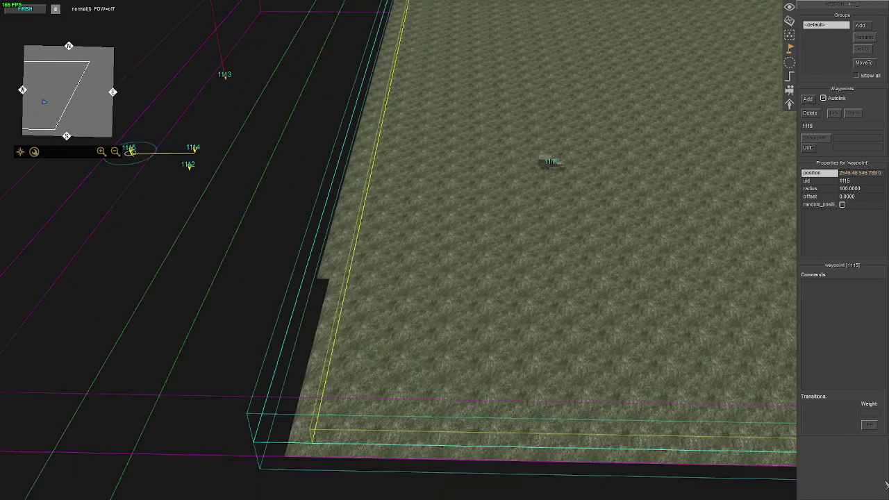
- Restart the test, buy a GAZ-AAA truck under CAR, watch it arrive, then resume editing
{"action": "key", "text": "ctrl+f2"}
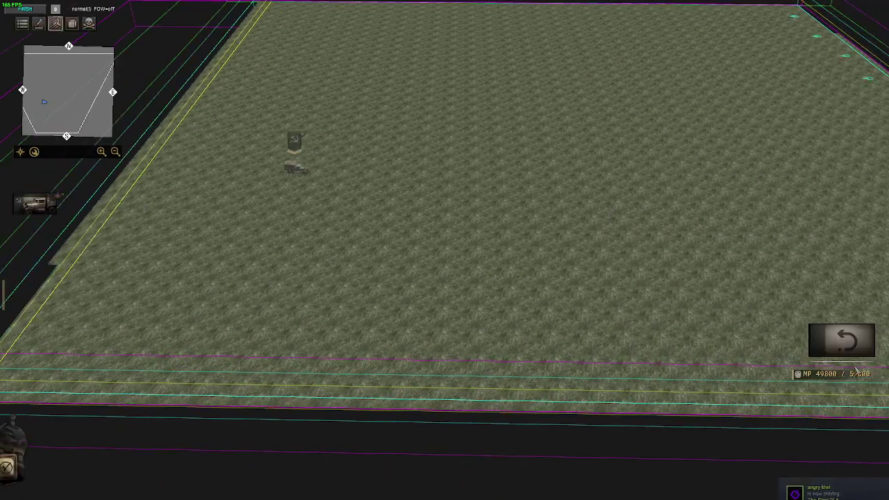
{"action": "scroll", "coordinate": [839, 286], "scroll_direction": "down", "scroll_amount": 2}
{"action": "scroll", "coordinate": [839, 286], "scroll_direction": "up", "scroll_amount": 2}
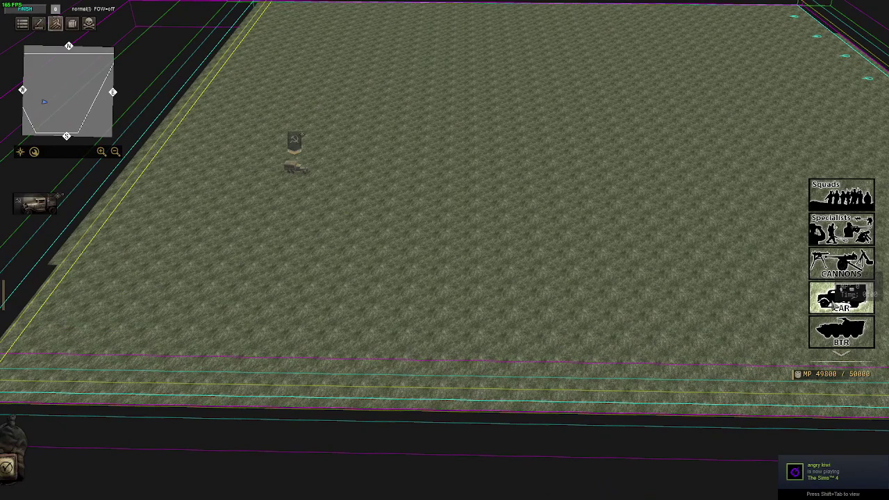
{"action": "left_click", "coordinate": [827, 299]}
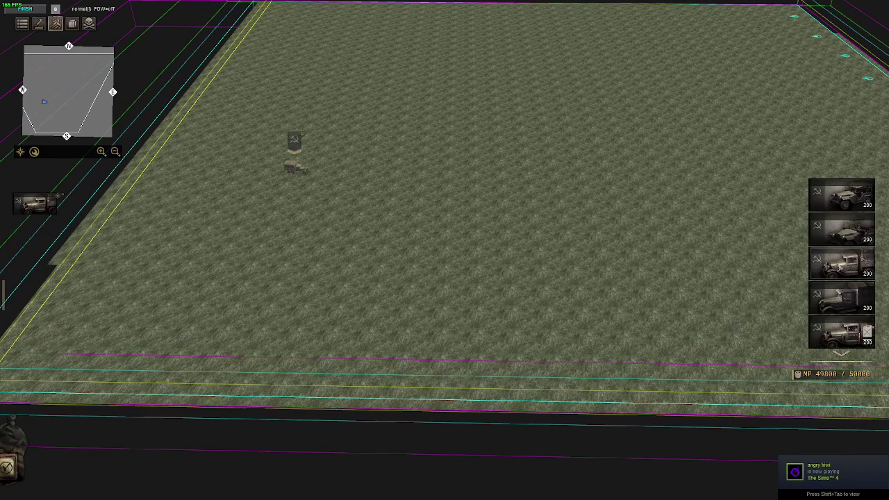
{"action": "left_click", "coordinate": [841, 264]}
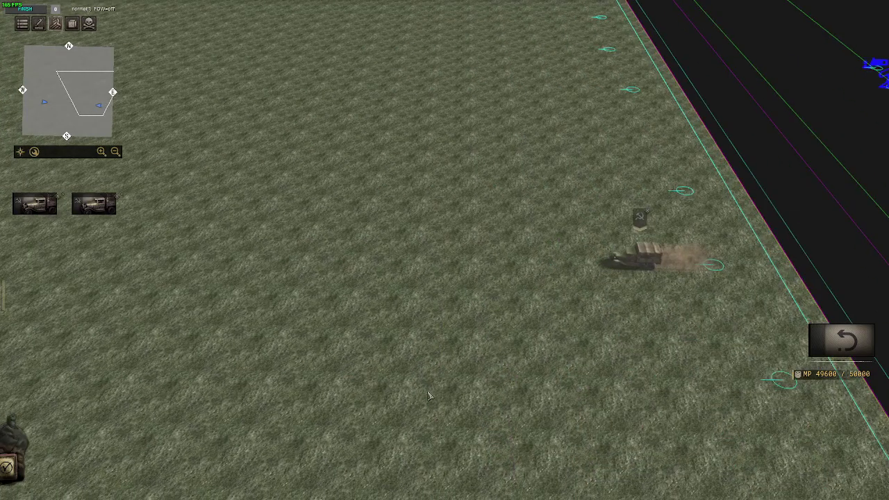
{"action": "middle_click_drag", "start_coordinate": [7, 358], "coordinate": [420, 369]}
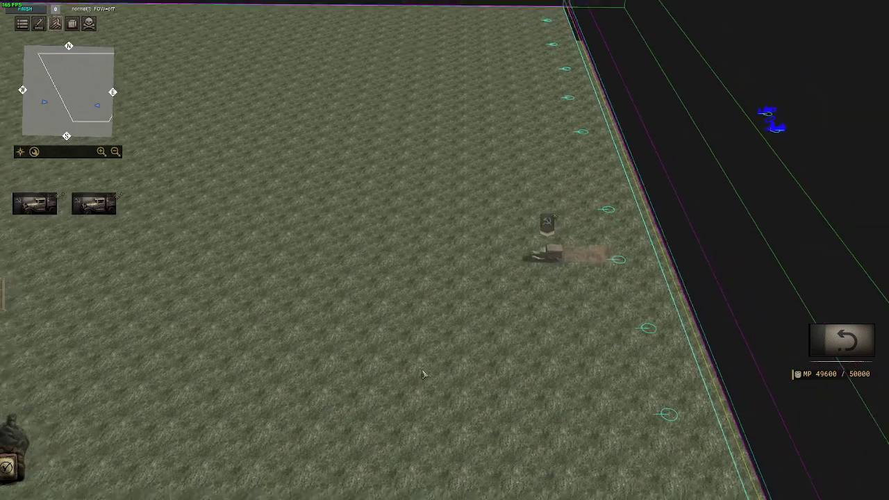
{"action": "key", "text": "Escape"}
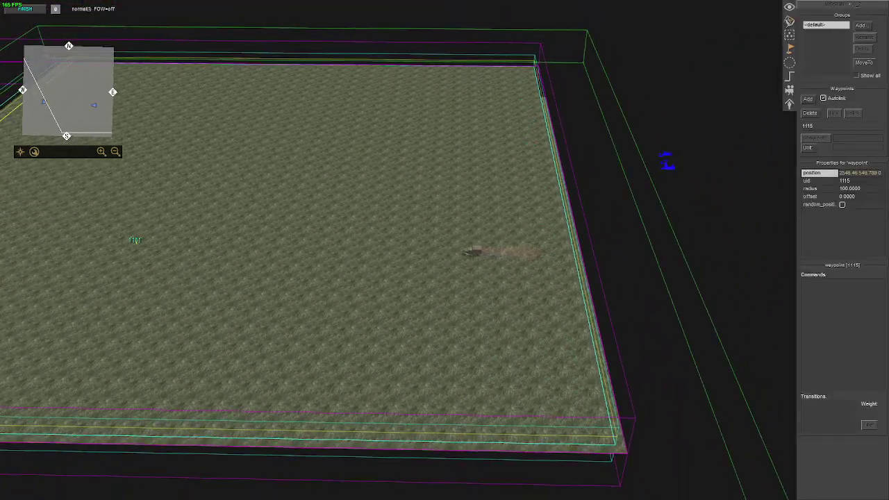
{"action": "left_click_drag", "start_coordinate": [381, 35], "coordinate": [659, 497]}
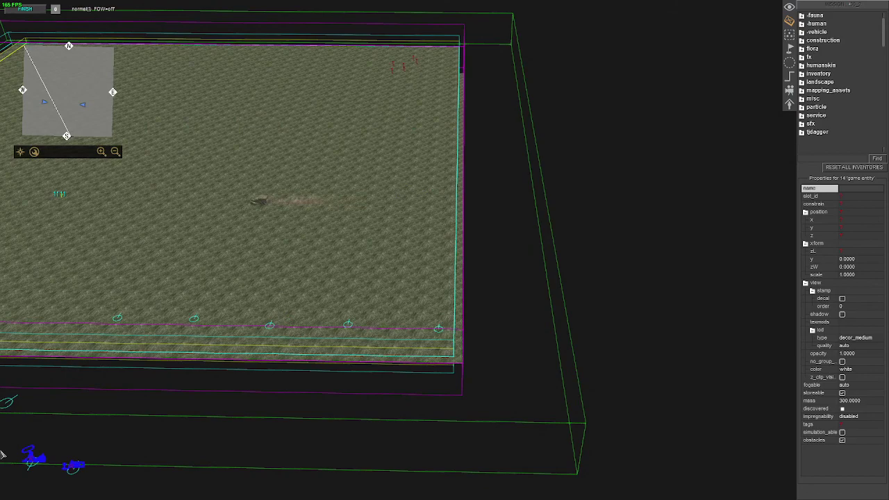
- Drag waypoint 1115 so it sits above waypoint 1114
{"action": "middle_click_drag", "start_coordinate": [319, 150], "coordinate": [390, 301]}
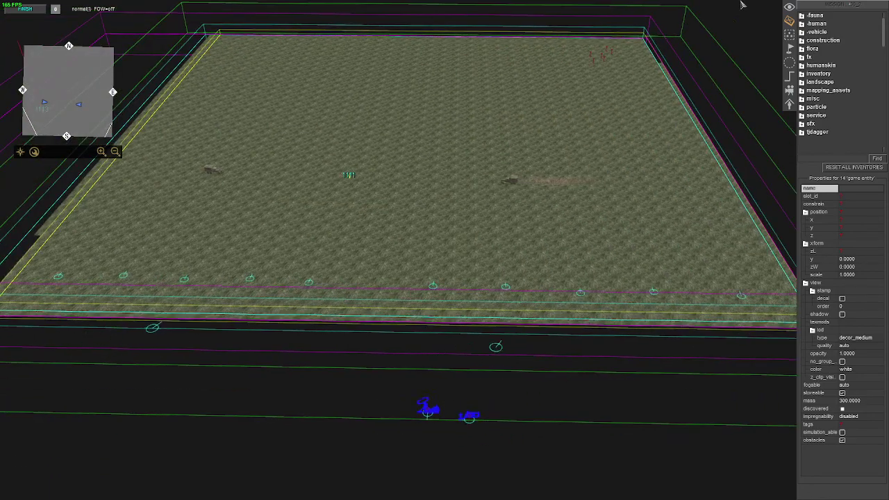
{"action": "scroll", "coordinate": [778, 49], "scroll_direction": "up", "scroll_amount": 1}
{"action": "left_click", "coordinate": [789, 48]}
{"action": "middle_click_drag", "start_coordinate": [536, 25], "coordinate": [359, 252]}
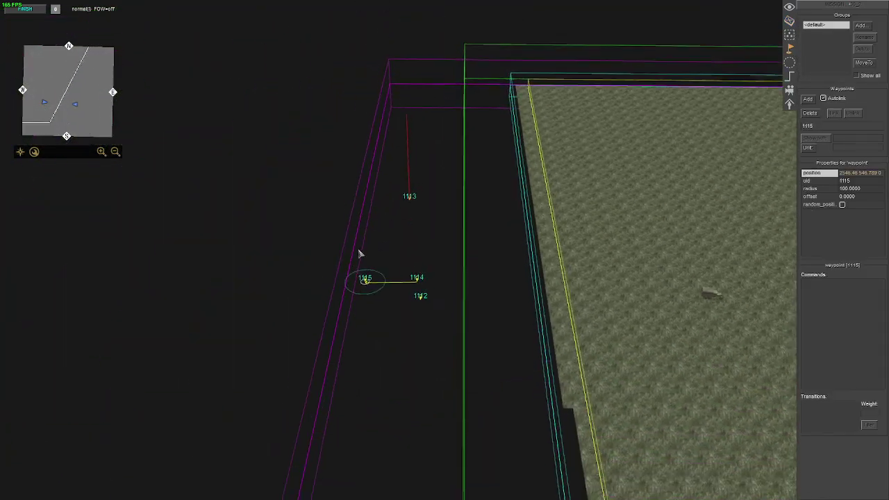
{"action": "left_click_drag", "start_coordinate": [321, 249], "coordinate": [386, 333]}
{"action": "left_click_drag", "start_coordinate": [358, 281], "coordinate": [435, 258]}
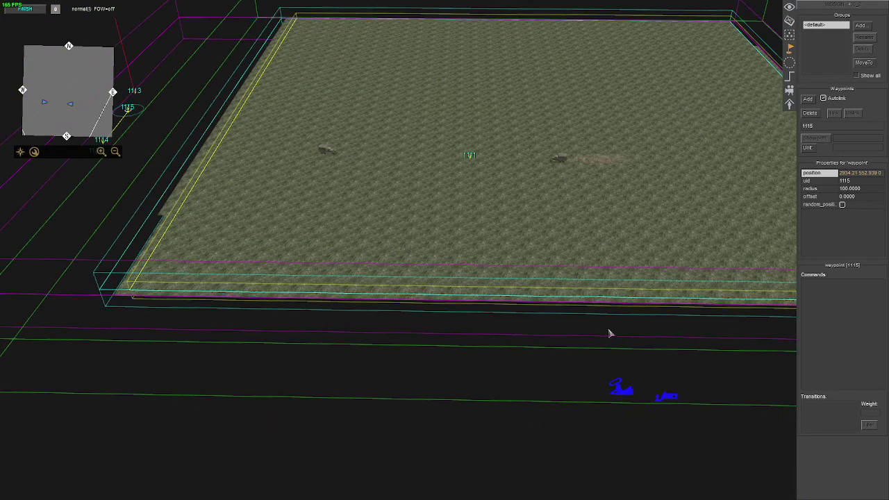
{"action": "mouse_move", "coordinate": [610, 334]}
{"action": "middle_mouse_down"}
{"action": "mouse_move", "coordinate": [540, 99]}
{"action": "mouse_move", "coordinate": [198, 78]}
{"action": "middle_mouse_up"}
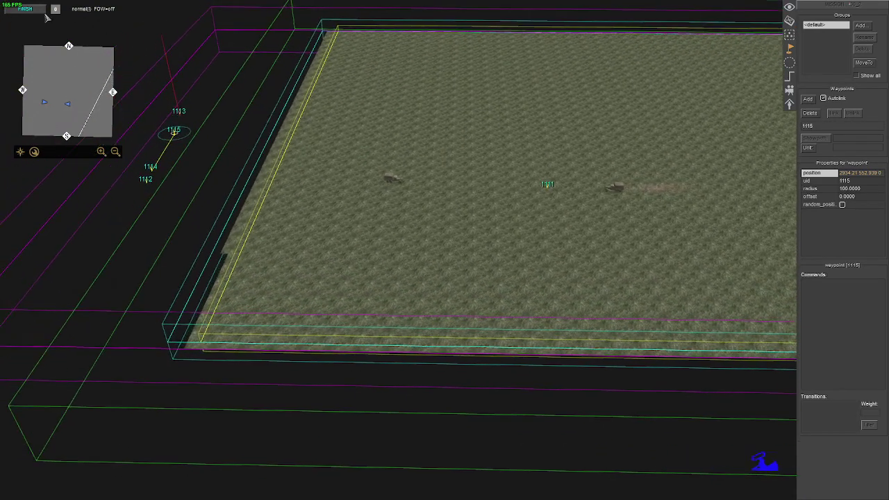
- Test-run the mission, buy a BA-64B armoured car, and watch it drive in
{"action": "key", "text": "ctrl+f"}
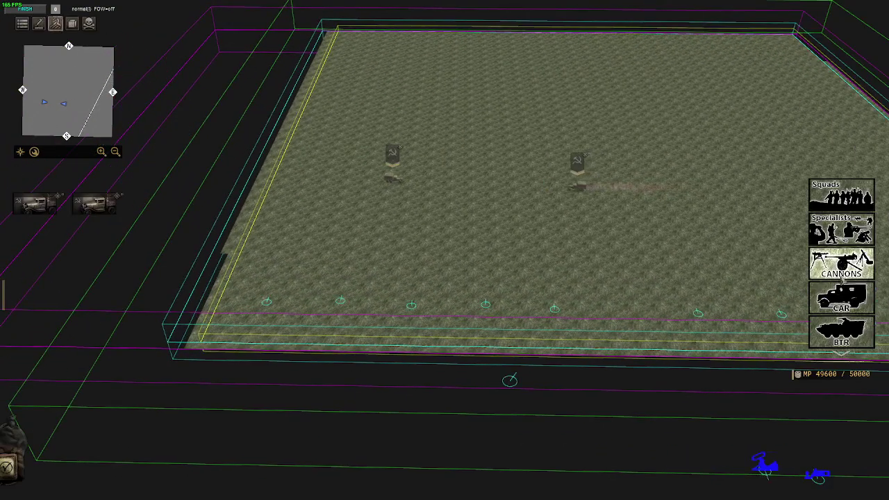
{"action": "left_click", "coordinate": [848, 292]}
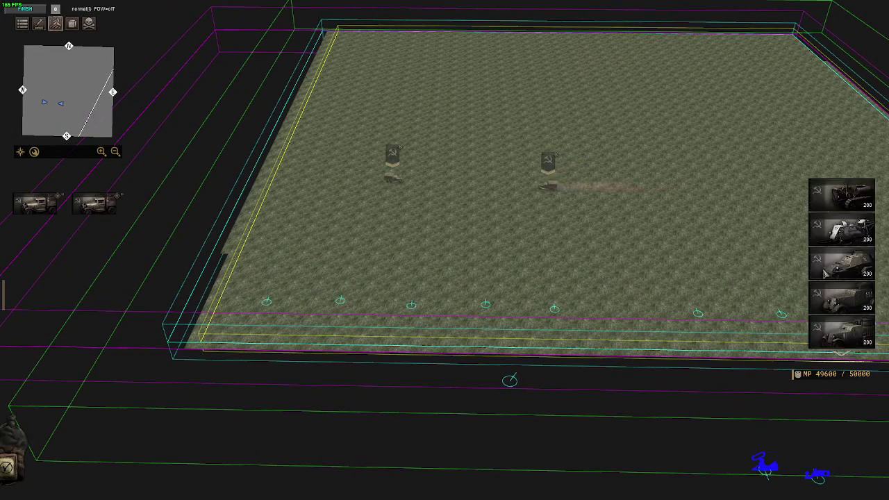
{"action": "mouse_move", "coordinate": [673, 299]}
{"action": "middle_mouse_down"}
{"action": "mouse_move", "coordinate": [472, 271]}
{"action": "mouse_move", "coordinate": [387, 247]}
{"action": "middle_mouse_up"}
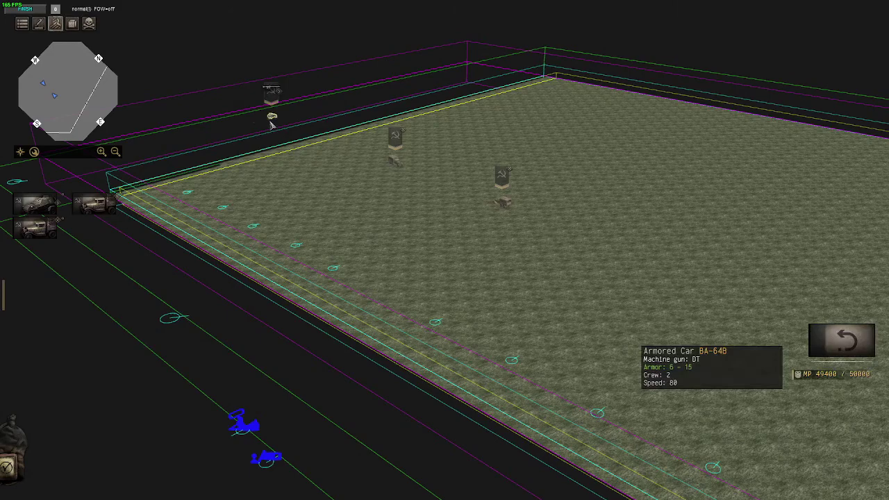
{"action": "middle_click_drag", "start_coordinate": [242, 268], "coordinate": [403, 323]}
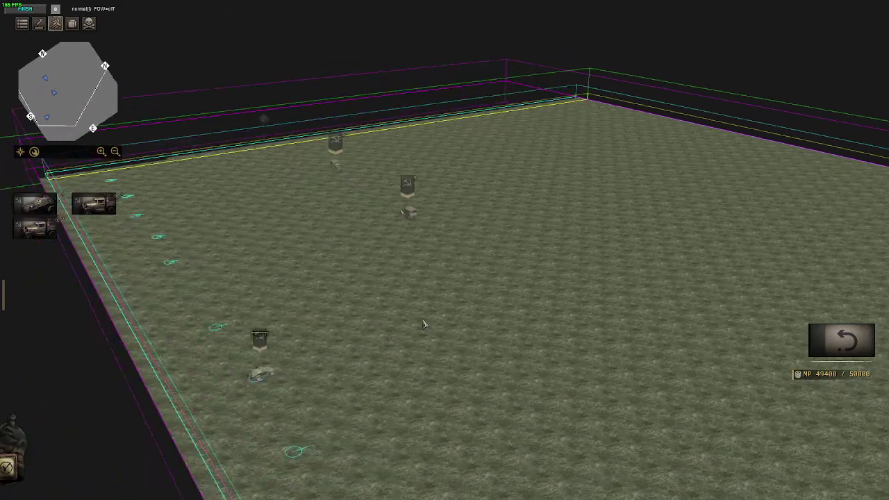
{"action": "left_click", "coordinate": [28, 10]}
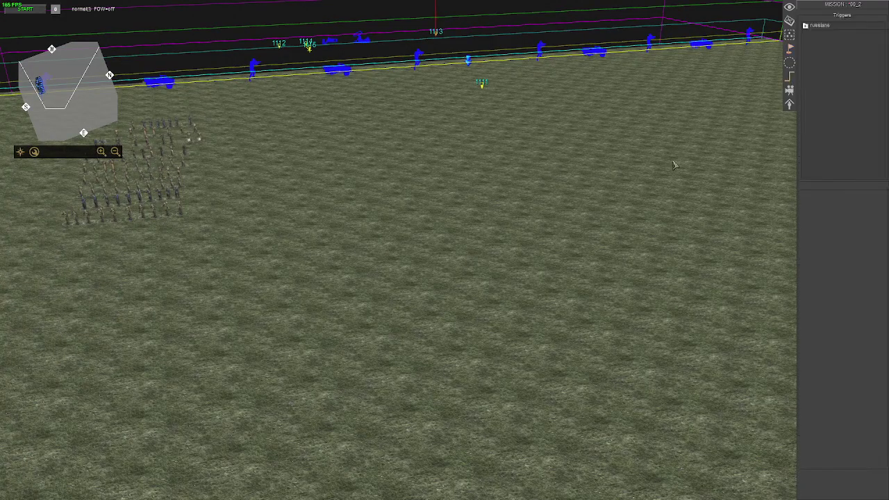
{"action": "scroll", "coordinate": [671, 167], "scroll_direction": "down", "scroll_amount": 3}
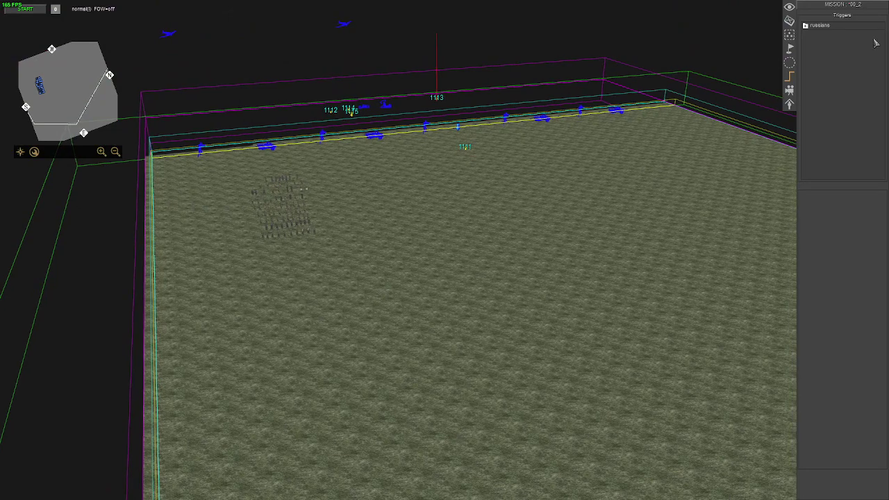
- Expand russians > pak_guns in the triggers list and select the vehicle_place trigger
{"action": "left_click", "coordinate": [805, 26]}
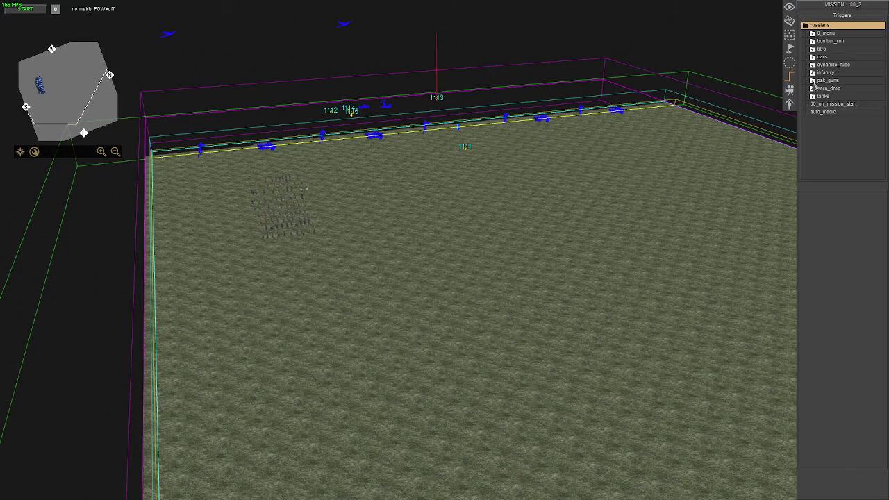
{"action": "left_click", "coordinate": [813, 81]}
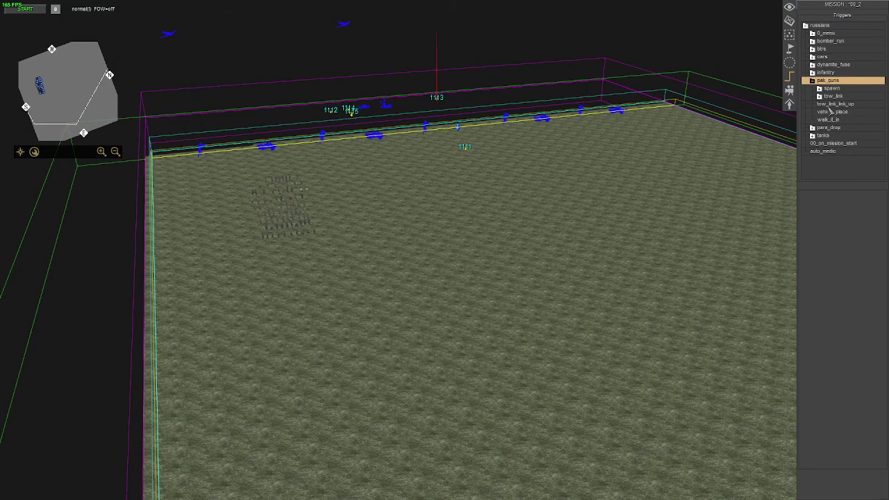
{"action": "left_click", "coordinate": [831, 112]}
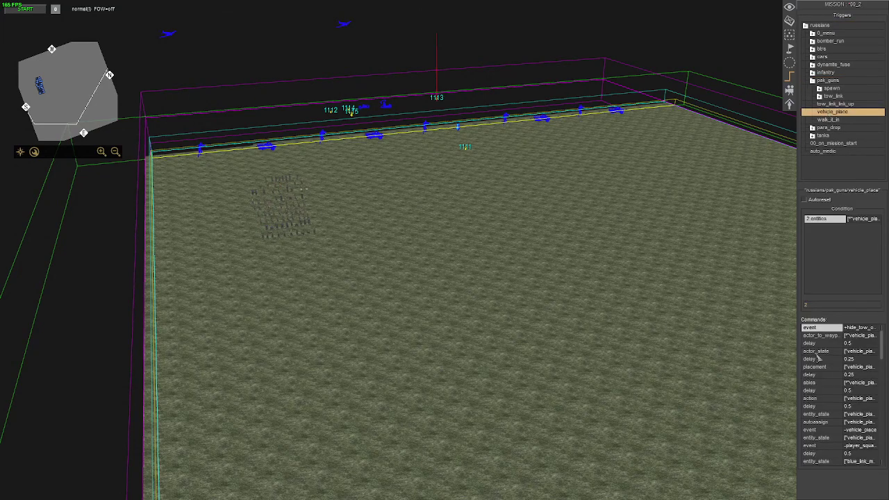
- Review the entities condition and the actor_to_waypoint command to 1114, cancelling both dialogs
{"action": "double_click", "coordinate": [825, 220]}
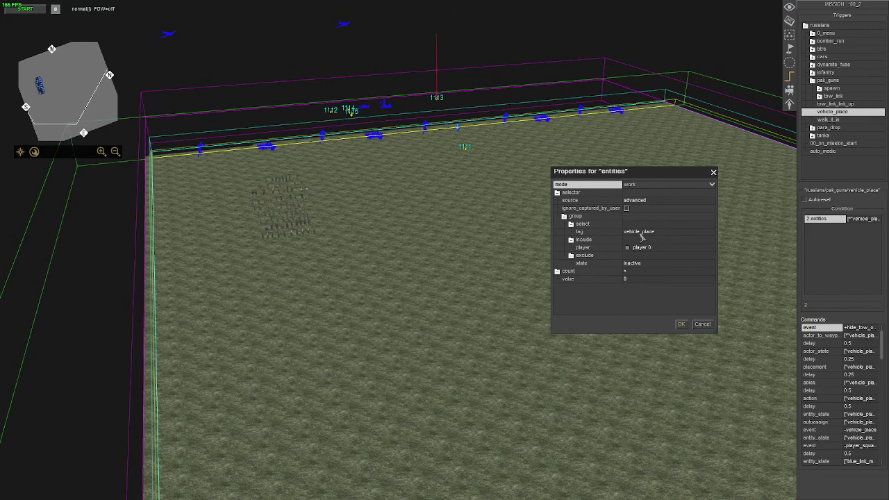
{"action": "left_click", "coordinate": [706, 324]}
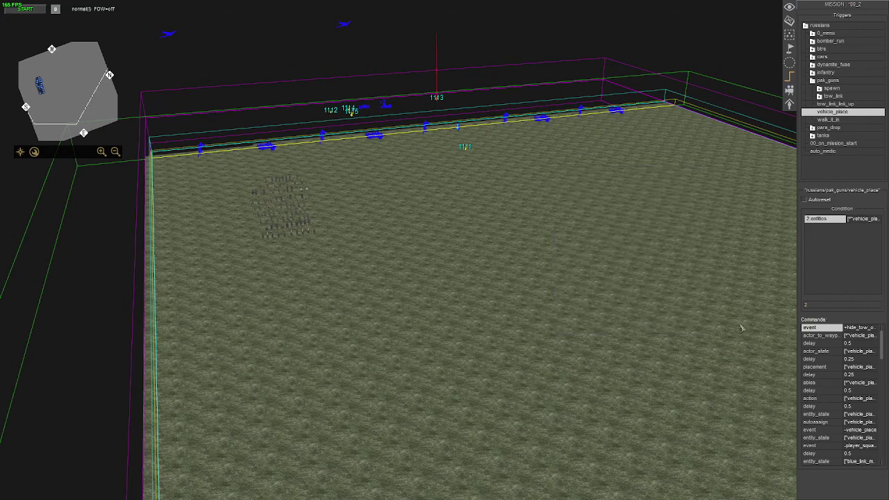
{"action": "double_click", "coordinate": [820, 336]}
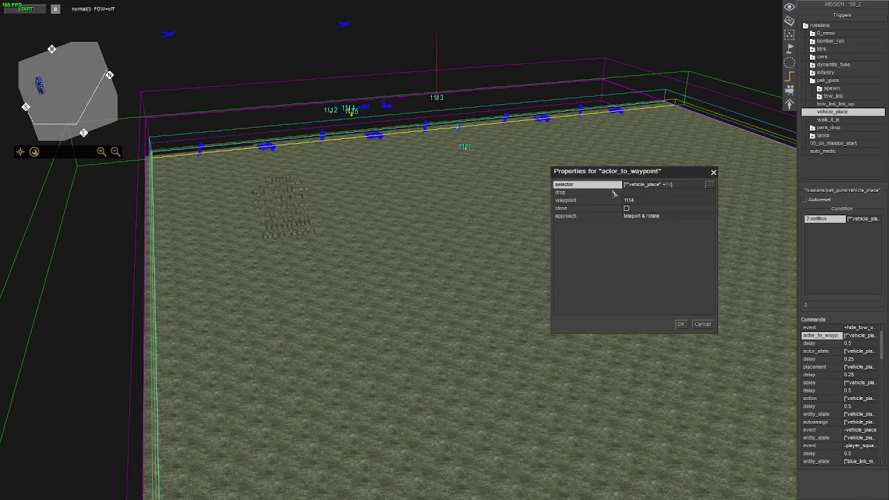
{"action": "left_click", "coordinate": [703, 324]}
{"action": "mouse_move", "coordinate": [413, 188]}
{"action": "middle_mouse_down"}
{"action": "mouse_move", "coordinate": [347, 85]}
{"action": "mouse_move", "coordinate": [423, 308]}
{"action": "middle_mouse_up"}
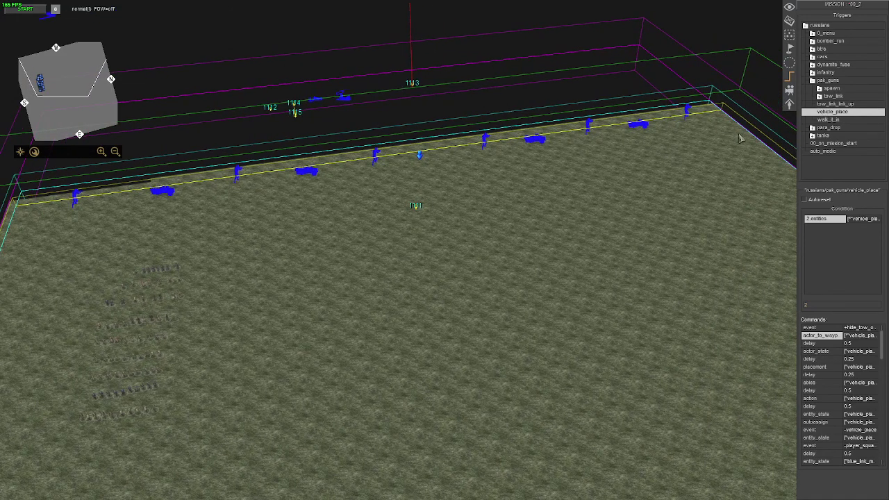
- Open 00_2.mi from resource/map/single/missions/russians via File Explorer
{"action": "key", "text": "super"}
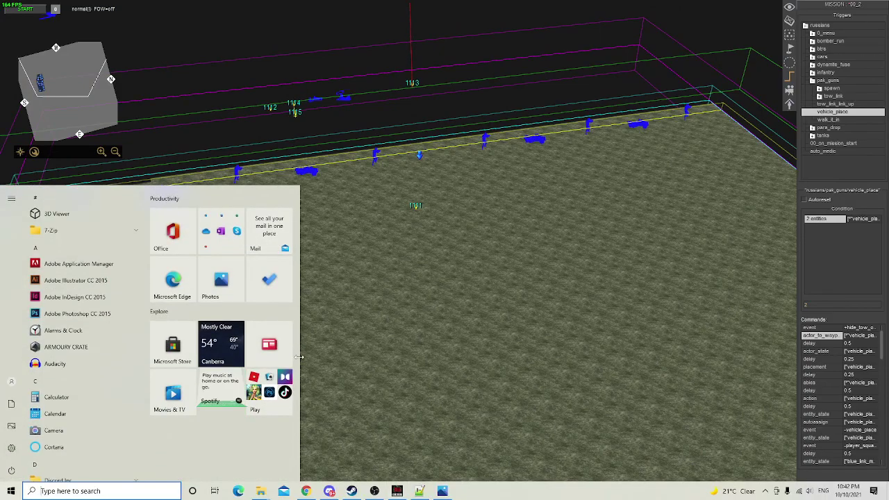
{"action": "left_click", "coordinate": [229, 444]}
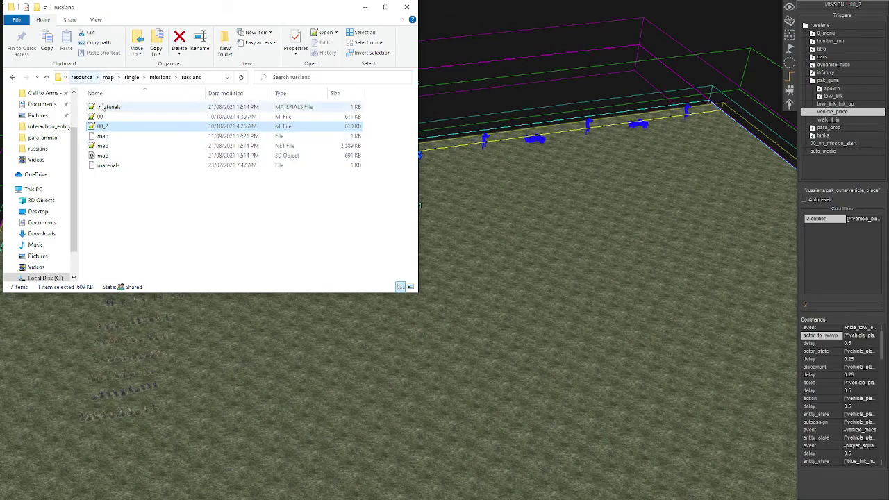
{"action": "double_click", "coordinate": [104, 129]}
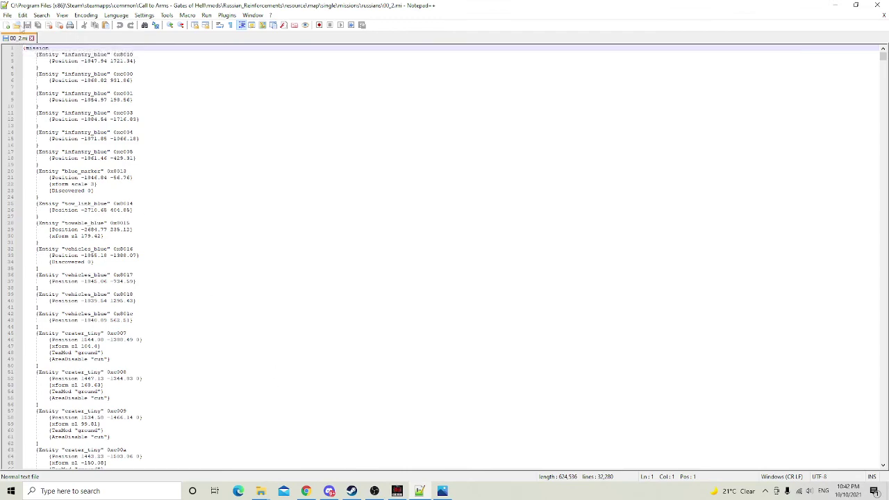
- Create a blank 'new 1' tab beside 00_2.mi, then switch back to the mission editor
{"action": "left_click", "coordinate": [22, 14]}
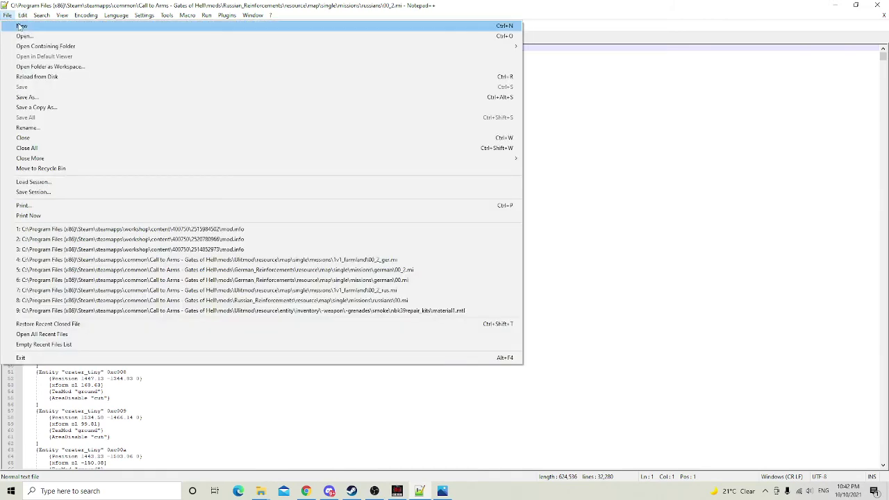
{"action": "left_click", "coordinate": [20, 26]}
{"action": "left_click", "coordinate": [18, 38]}
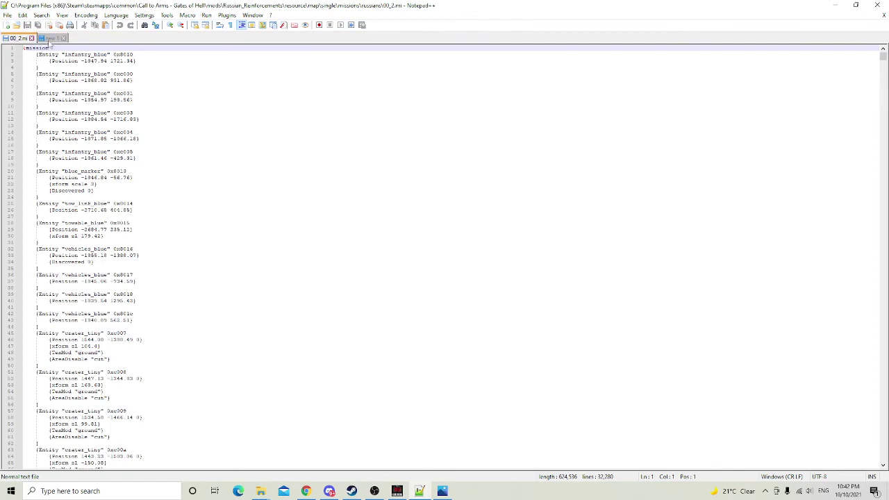
{"action": "left_click", "coordinate": [51, 39]}
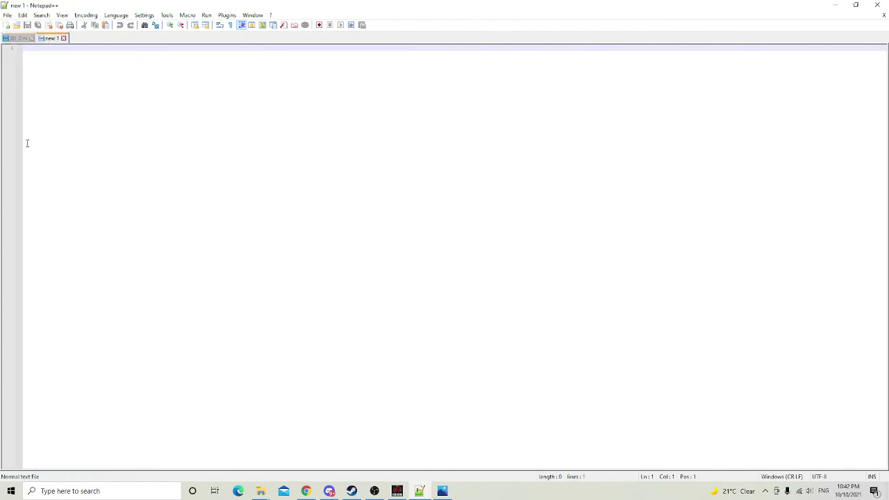
{"action": "left_click", "coordinate": [18, 38]}
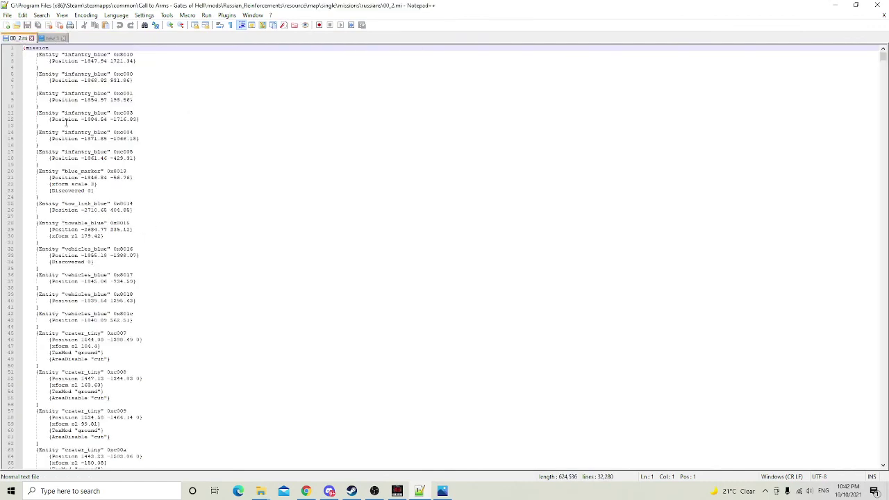
{"action": "left_click", "coordinate": [397, 491]}
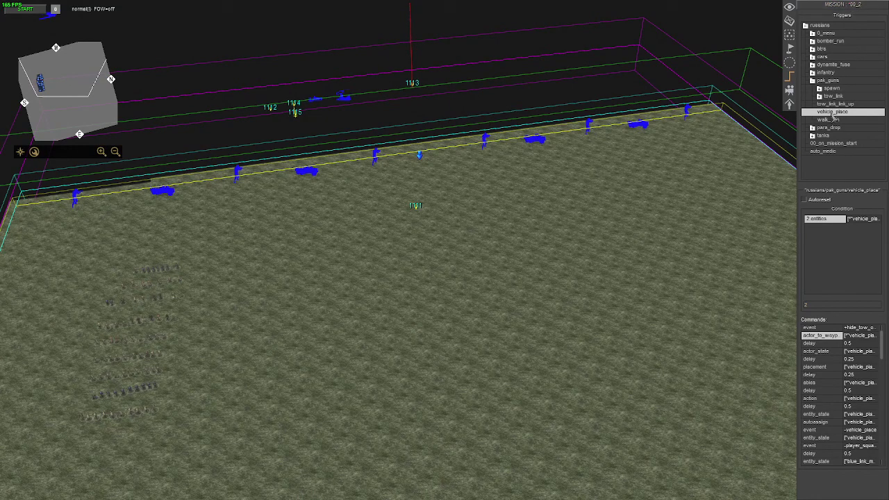
- Copy vehicle_place's full path from its Rename dialog, cancel, and switch to Notepad++
{"action": "right_click", "coordinate": [833, 115]}
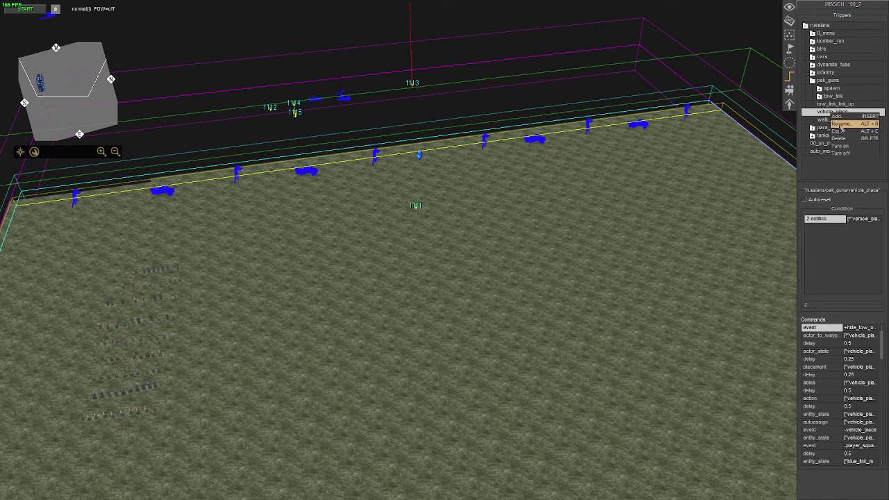
{"action": "left_click", "coordinate": [839, 125]}
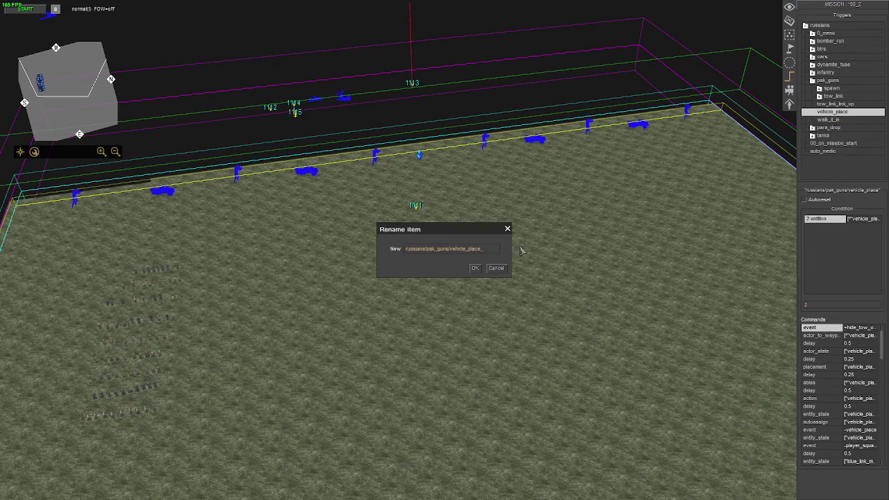
{"action": "key", "text": "ctrl+a"}
{"action": "key", "text": "ctrl+c"}
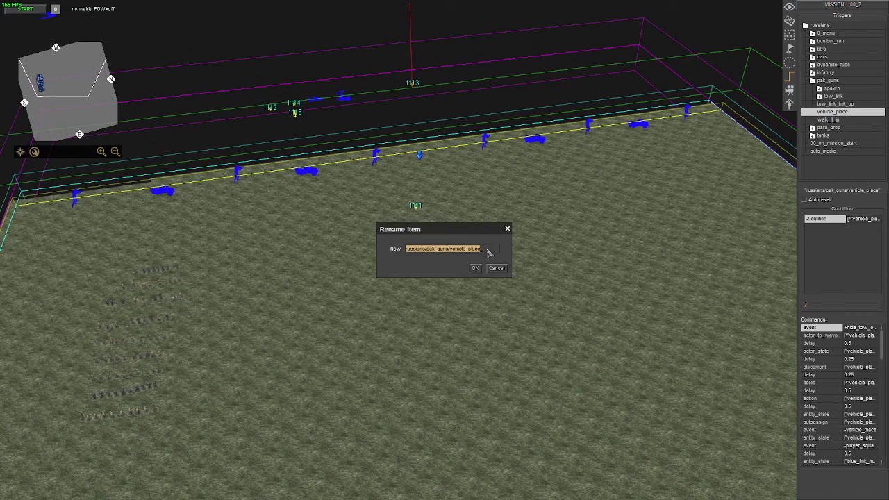
{"action": "left_click", "coordinate": [497, 268]}
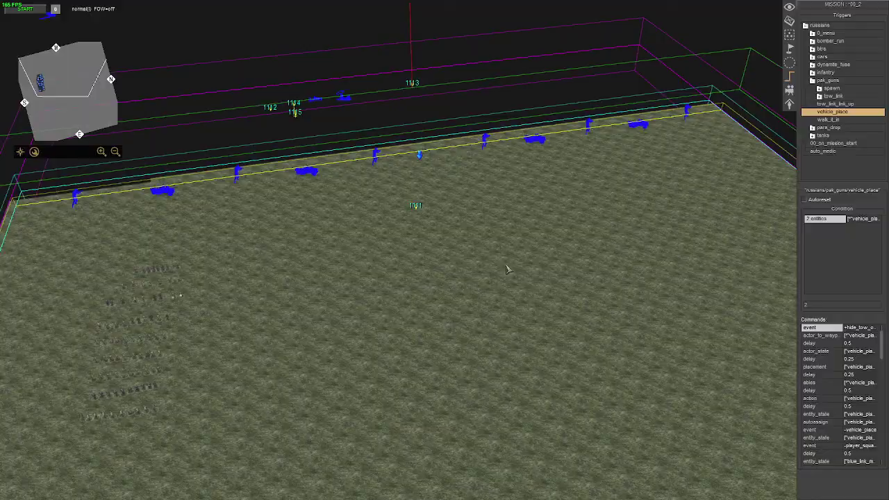
{"action": "key", "text": "alt+Tab"}
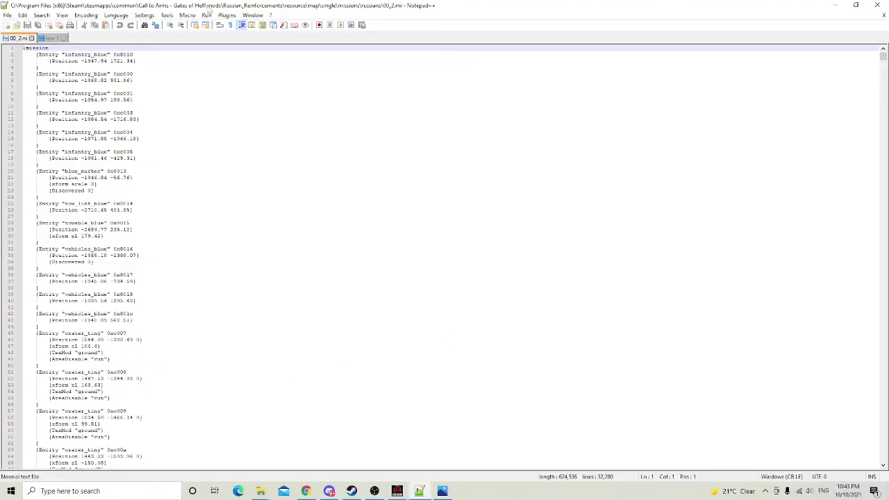
- Find the pasted vehicle_place path in 00_2.mi and select its block, lines 9406–9588
{"action": "left_click", "coordinate": [296, 152]}
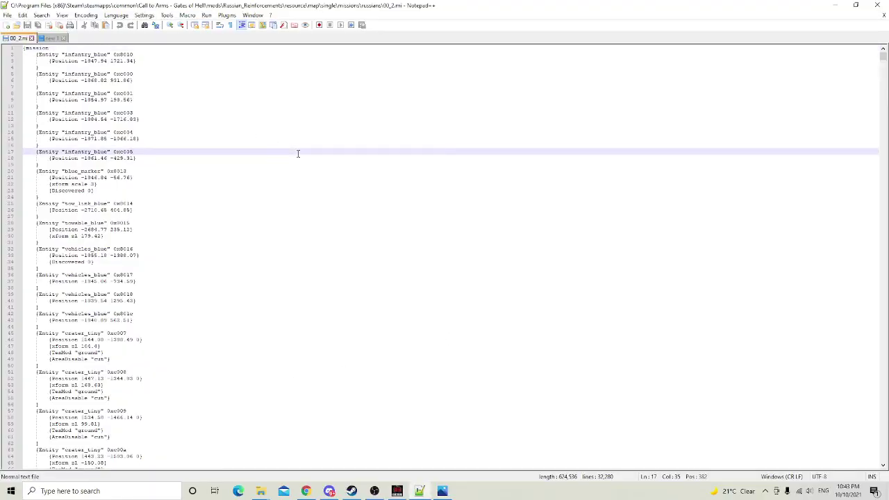
{"action": "key", "text": "ctrl+f"}
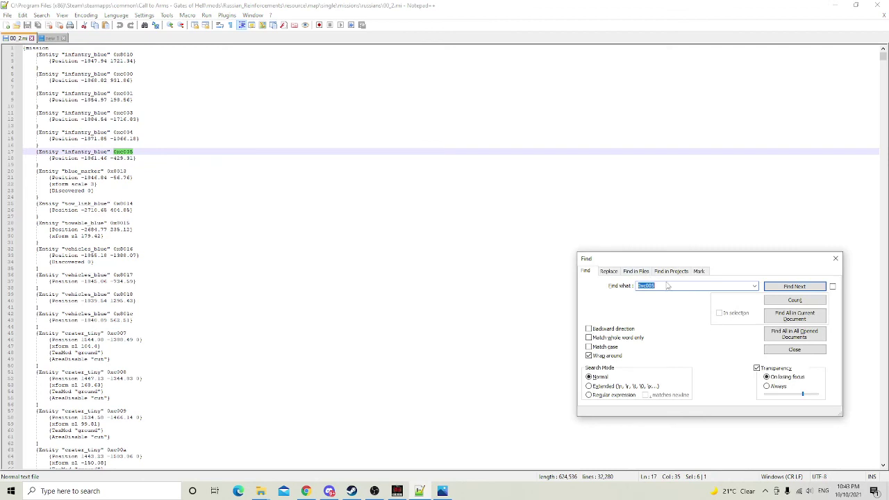
{"action": "key", "text": "ctrl+v"}
{"action": "left_click", "coordinate": [794, 286]}
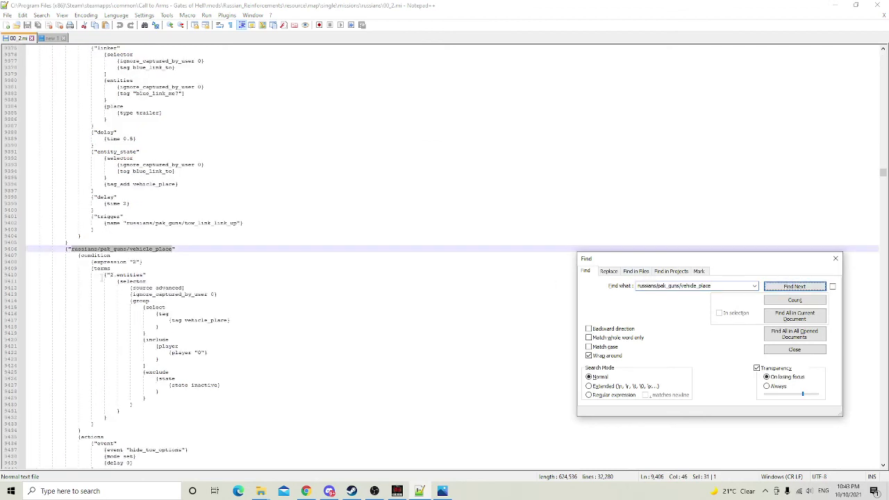
{"action": "left_click", "coordinate": [62, 248]}
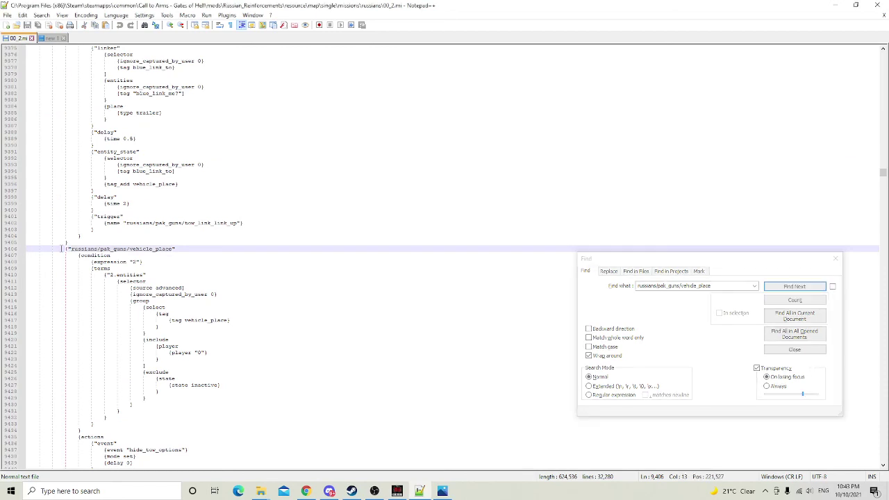
{"action": "scroll", "coordinate": [62, 249], "scroll_direction": "down", "scroll_amount": 5}
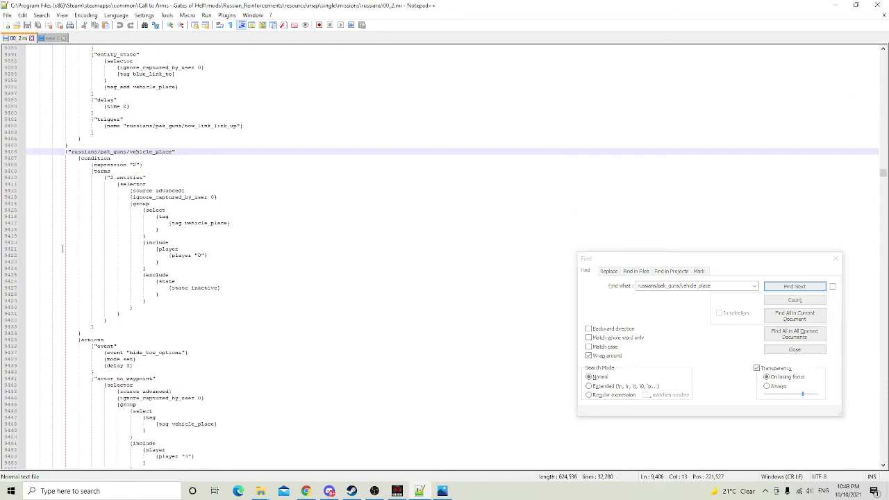
{"action": "scroll", "coordinate": [62, 249], "scroll_direction": "down", "scroll_amount": 5}
{"action": "scroll", "coordinate": [62, 248], "scroll_direction": "up", "scroll_amount": 7}
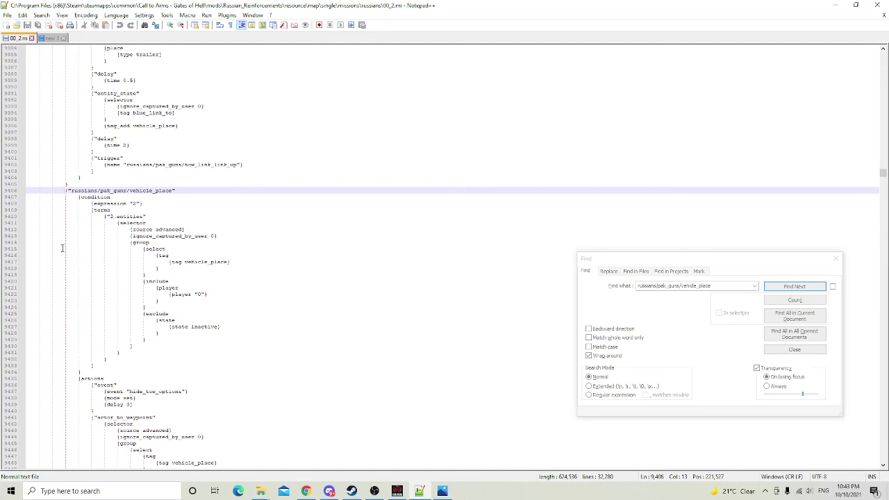
{"action": "key", "text": "ctrl+alt+b"}
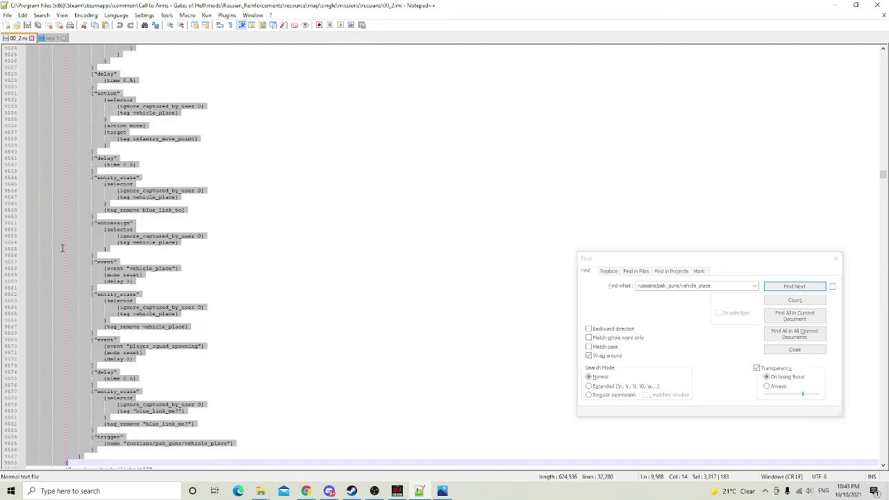
- Search Notepad++'s empty new 1 document for the vehicle_place path, then return to the editor
{"action": "left_click", "coordinate": [51, 39]}
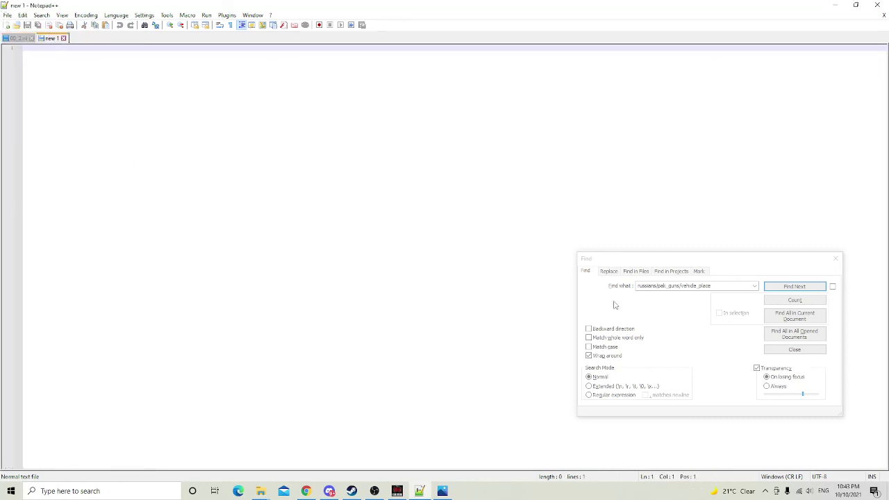
{"action": "left_click", "coordinate": [768, 286]}
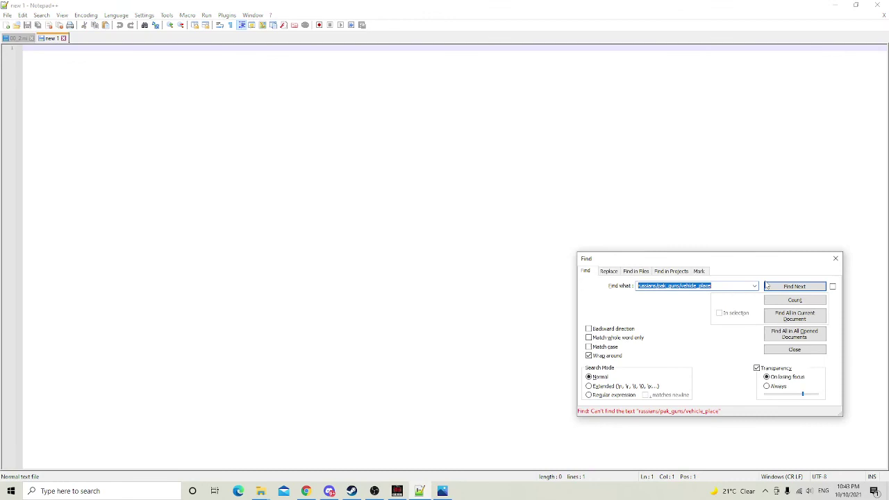
{"action": "left_click", "coordinate": [68, 287]}
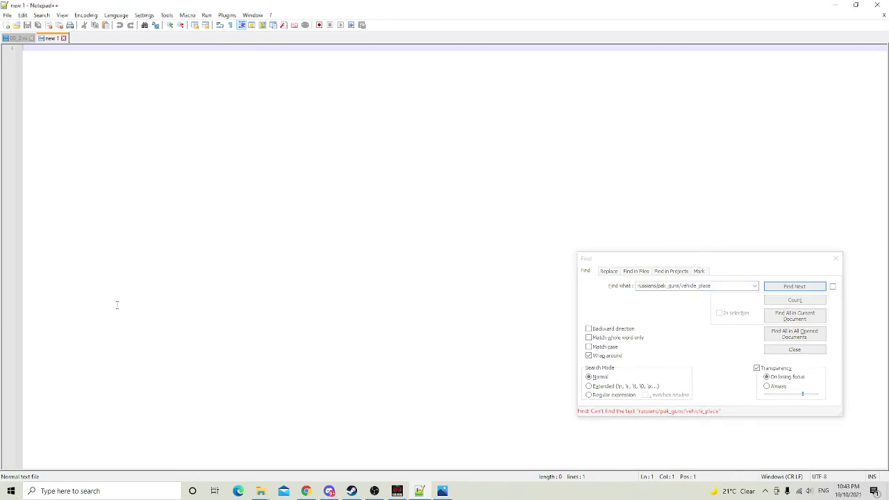
{"action": "left_click", "coordinate": [397, 491]}
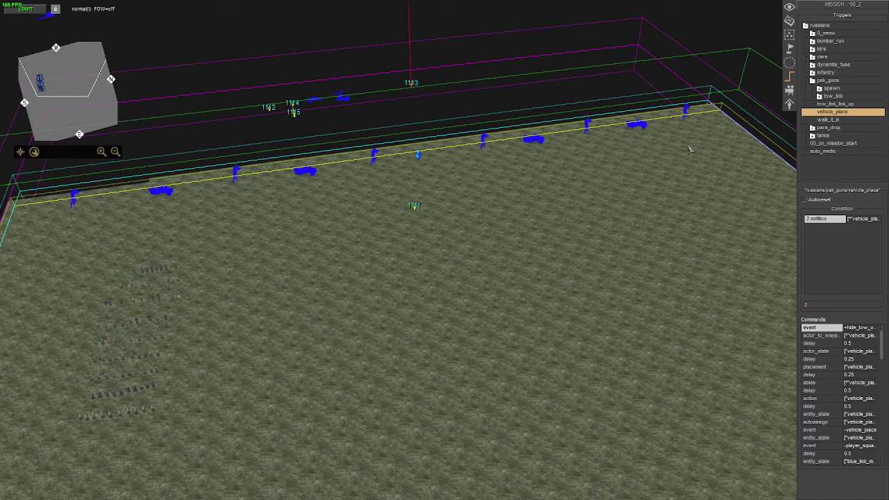
{"action": "scroll", "coordinate": [689, 149], "scroll_direction": "up", "scroll_amount": 3}
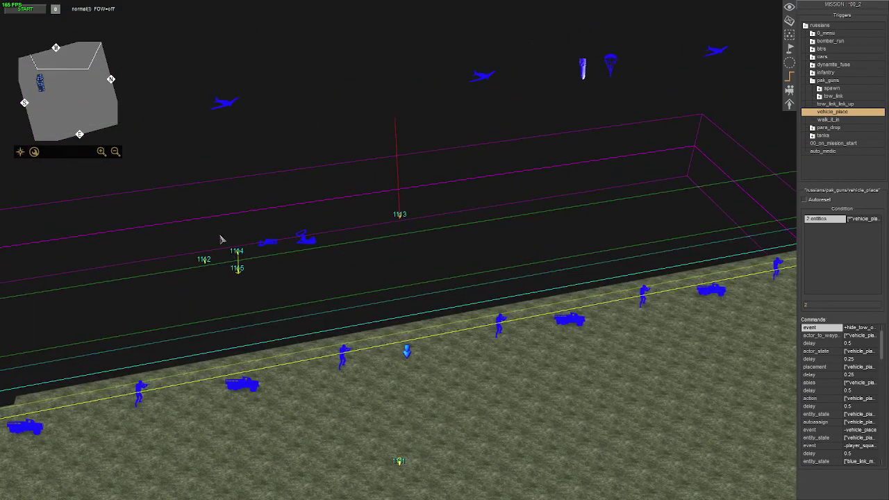
- In Notepad++'s 00_2.mi, select the waypoint 1114 and 1115 entries at the file's end
{"action": "left_click", "coordinate": [275, 339]}
{"action": "key", "text": "alt+Tab"}
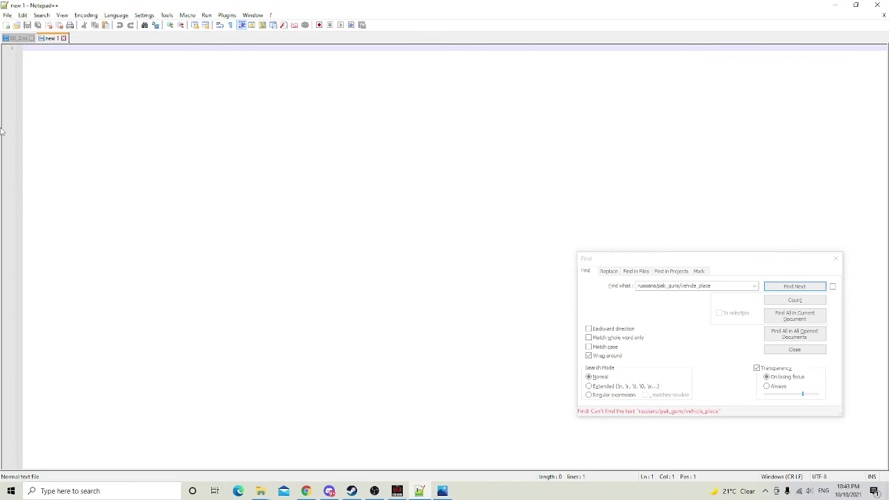
{"action": "key", "text": "ctrl+Tab"}
{"action": "left_click", "coordinate": [388, 199]}
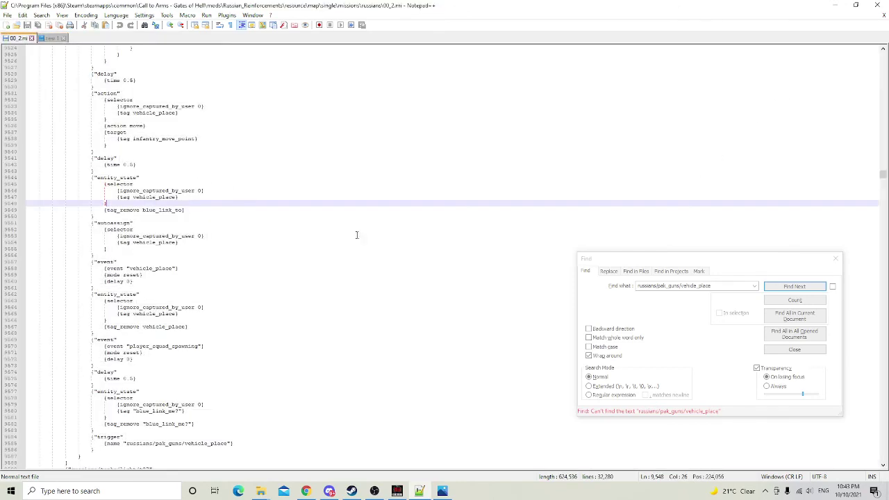
{"action": "left_click_drag", "start_coordinate": [883, 177], "coordinate": [883, 459]}
{"action": "scroll", "coordinate": [278, 343], "scroll_direction": "up", "scroll_amount": 10}
{"action": "scroll", "coordinate": [197, 346], "scroll_direction": "up", "scroll_amount": 15}
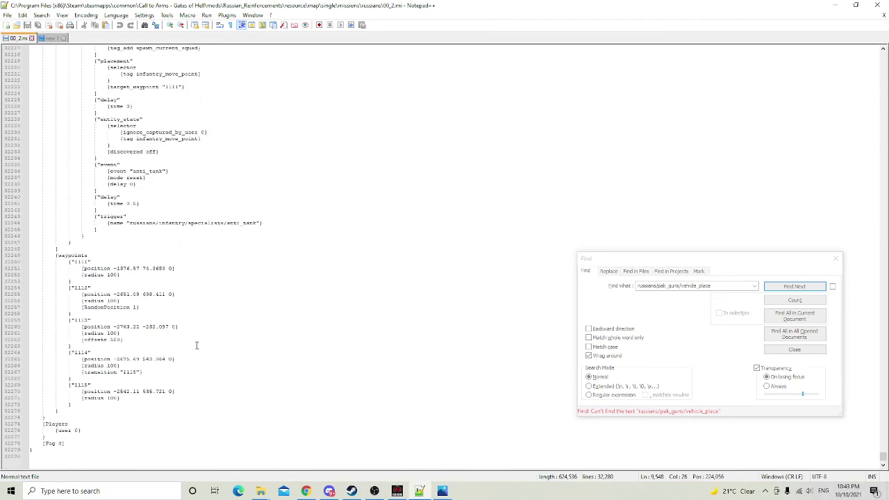
{"action": "left_click_drag", "start_coordinate": [65, 353], "coordinate": [75, 405]}
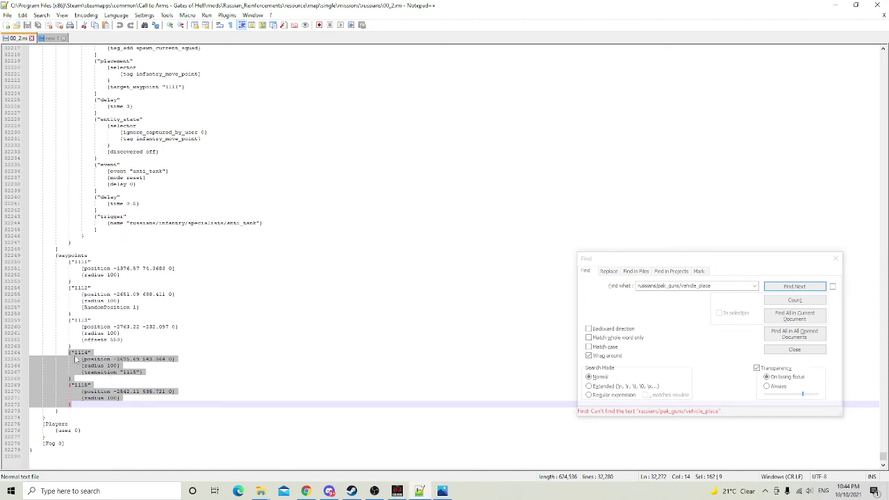
- Box-select waypoints 1114 and 1115 and orbit the map to a new angle
{"action": "left_click", "coordinate": [397, 491]}
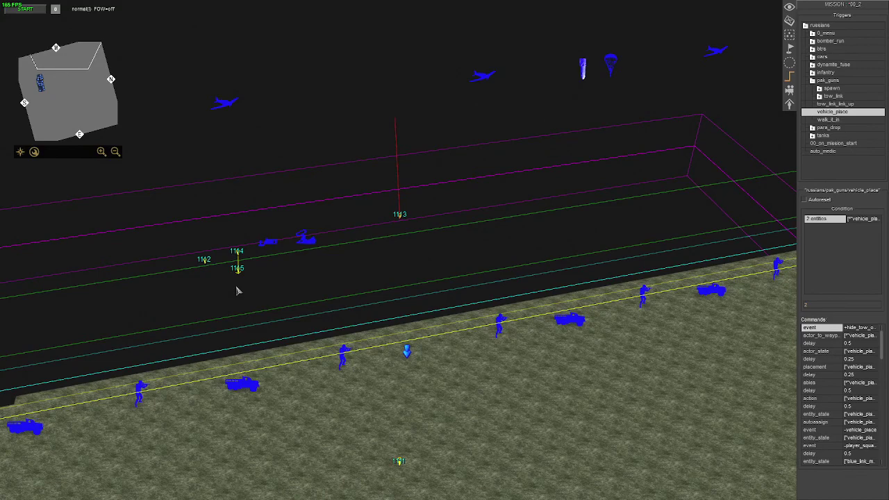
{"action": "left_click_drag", "start_coordinate": [212, 223], "coordinate": [264, 311]}
{"action": "middle_click_drag", "start_coordinate": [264, 313], "coordinate": [419, 322]}
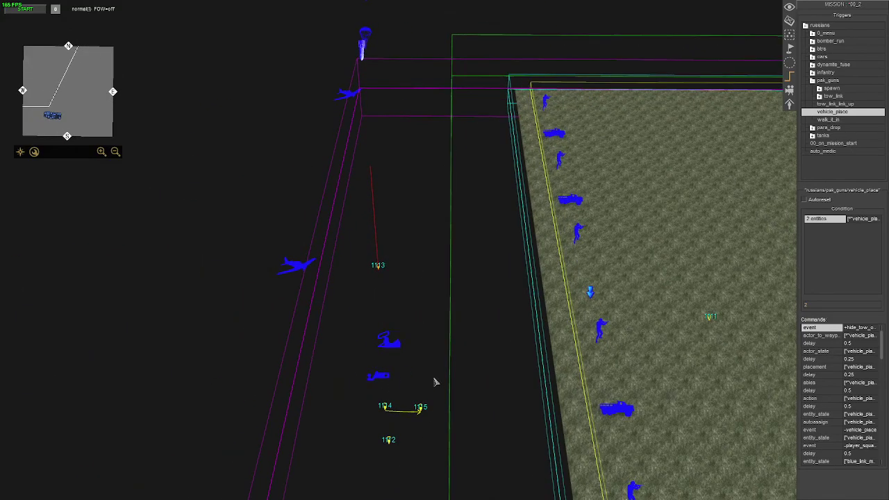
{"action": "middle_click_drag", "start_coordinate": [435, 381], "coordinate": [652, 419]}
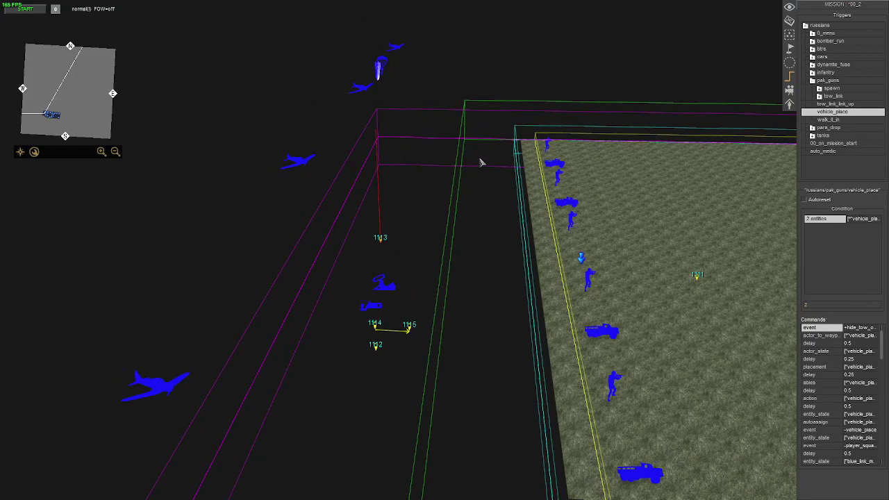
{"action": "middle_click_drag", "start_coordinate": [495, 166], "coordinate": [278, 229]}
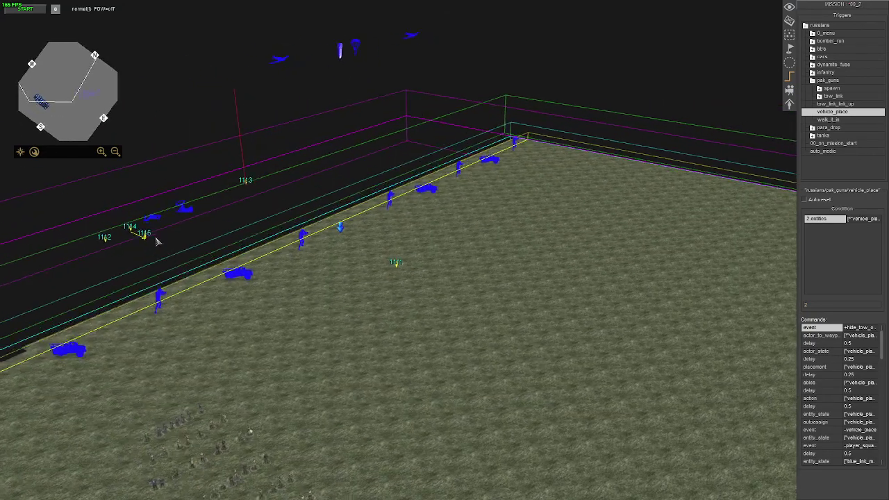
{"action": "mouse_move", "coordinate": [160, 236]}
{"action": "middle_mouse_down"}
{"action": "mouse_move", "coordinate": [143, 329]}
{"action": "mouse_move", "coordinate": [192, 413]}
{"action": "middle_mouse_up"}
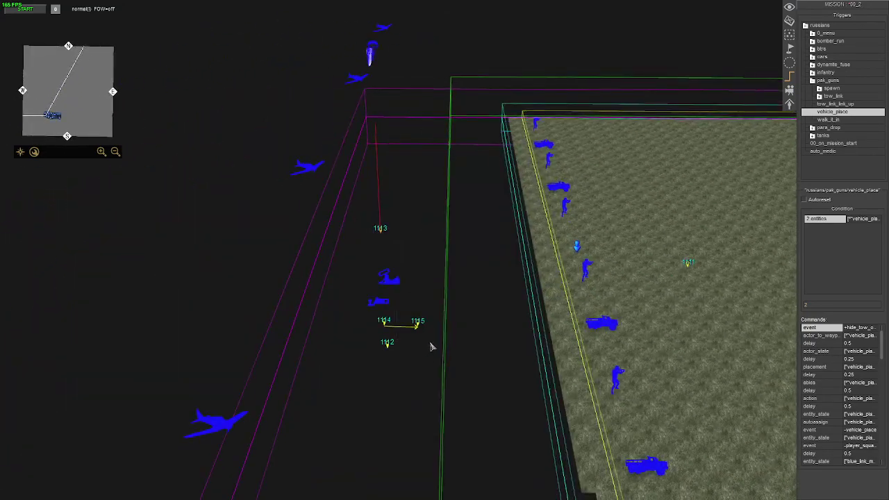
- With the waypoint panel, drag waypoint 1115 far beyond the map edge
{"action": "left_click", "coordinate": [790, 22]}
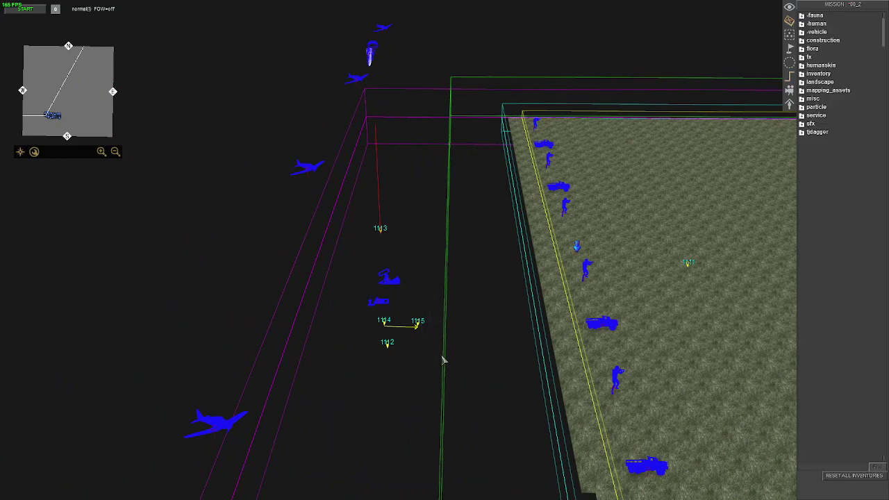
{"action": "left_click", "coordinate": [790, 48]}
{"action": "left_click_drag", "start_coordinate": [411, 308], "coordinate": [434, 351]}
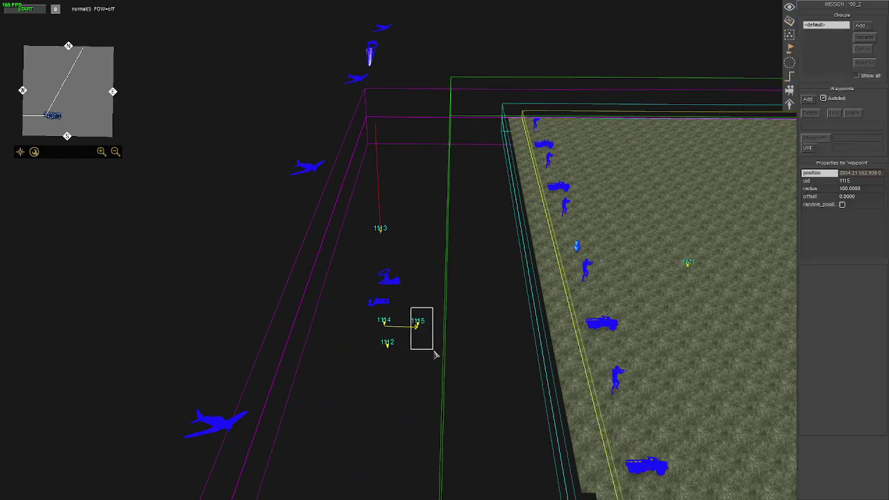
{"action": "scroll", "coordinate": [436, 355], "scroll_direction": "down", "scroll_amount": 2}
{"action": "left_click_drag", "start_coordinate": [432, 257], "coordinate": [199, 389]}
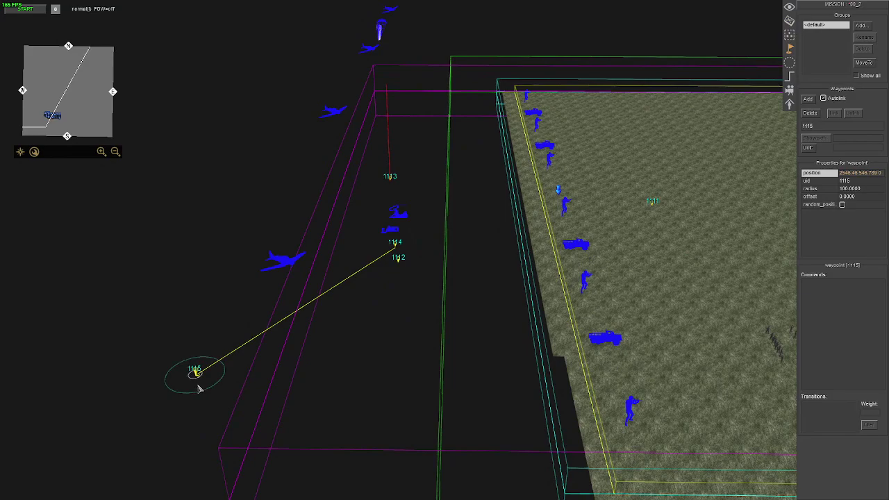
{"action": "right_click_drag", "start_coordinate": [248, 367], "coordinate": [483, 229]}
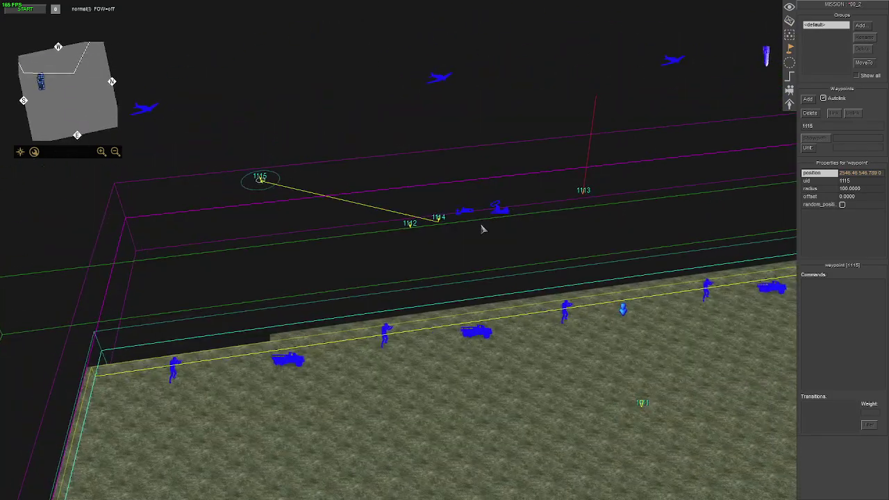
- Start a test run and call in Medic and Para Drop reinforcements
{"action": "left_click", "coordinate": [25, 8]}
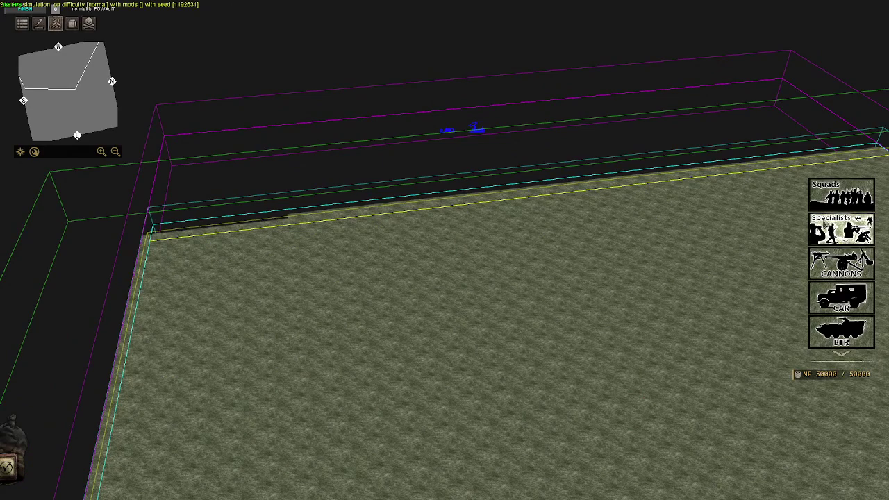
{"action": "left_click", "coordinate": [837, 229]}
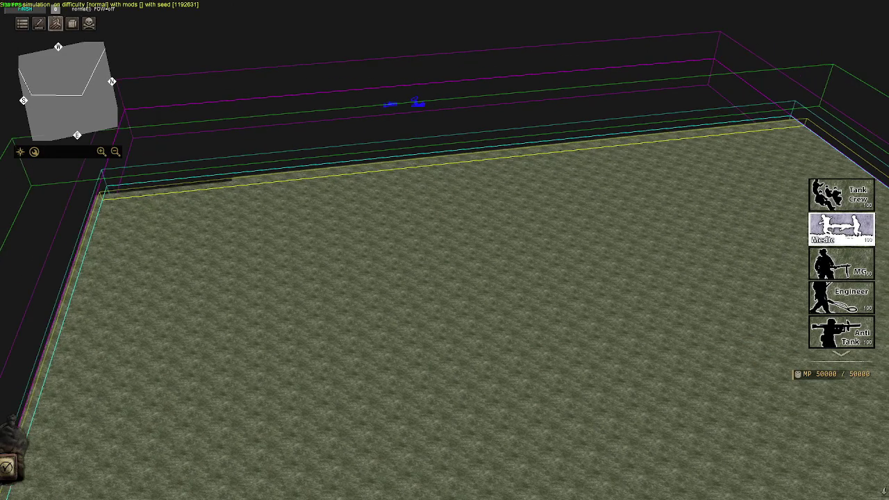
{"action": "left_click", "coordinate": [842, 229]}
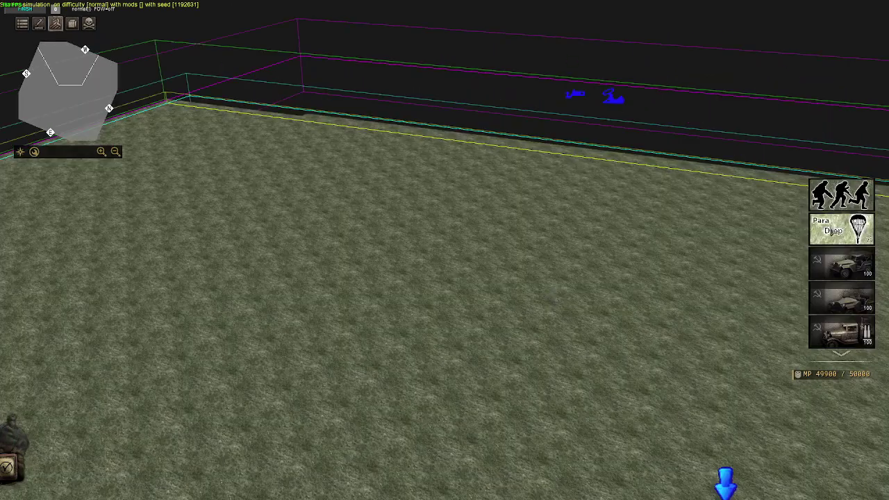
{"action": "left_click", "coordinate": [834, 230]}
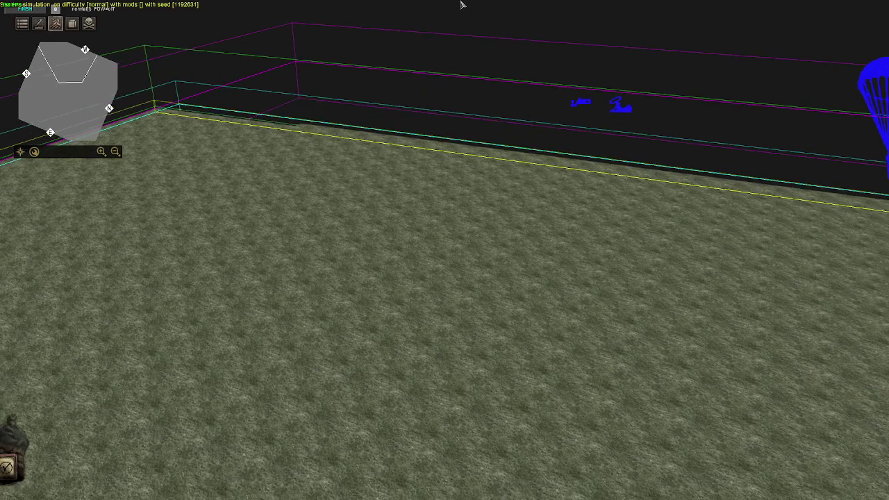
{"action": "scroll", "coordinate": [539, 213], "scroll_direction": "down", "scroll_amount": 2}
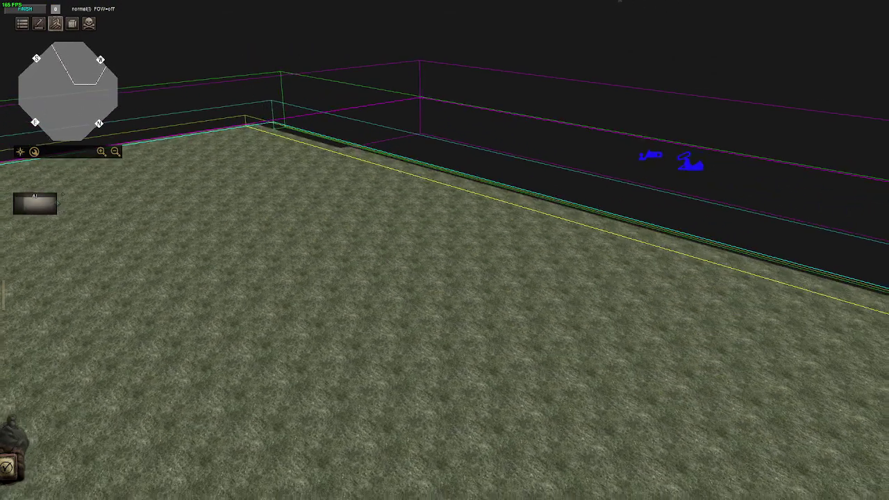
- Watch the paratroopers descend, then end the test run
{"action": "mouse_move", "coordinate": [582, 159]}
{"action": "middle_mouse_down"}
{"action": "mouse_move", "coordinate": [734, 319]}
{"action": "mouse_move", "coordinate": [741, 255]}
{"action": "mouse_move", "coordinate": [703, 222]}
{"action": "mouse_move", "coordinate": [600, 198]}
{"action": "mouse_move", "coordinate": [631, 198]}
{"action": "mouse_move", "coordinate": [477, 200]}
{"action": "middle_mouse_up"}
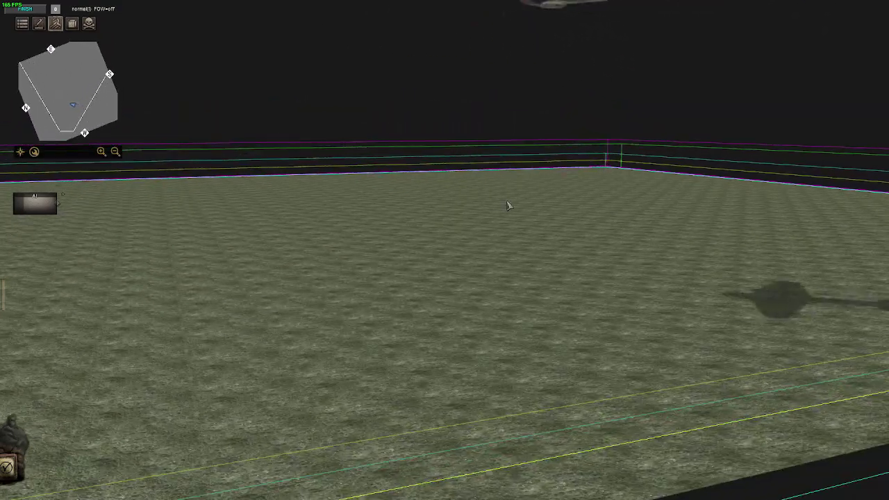
{"action": "middle_click_drag", "start_coordinate": [419, 216], "coordinate": [294, 125]}
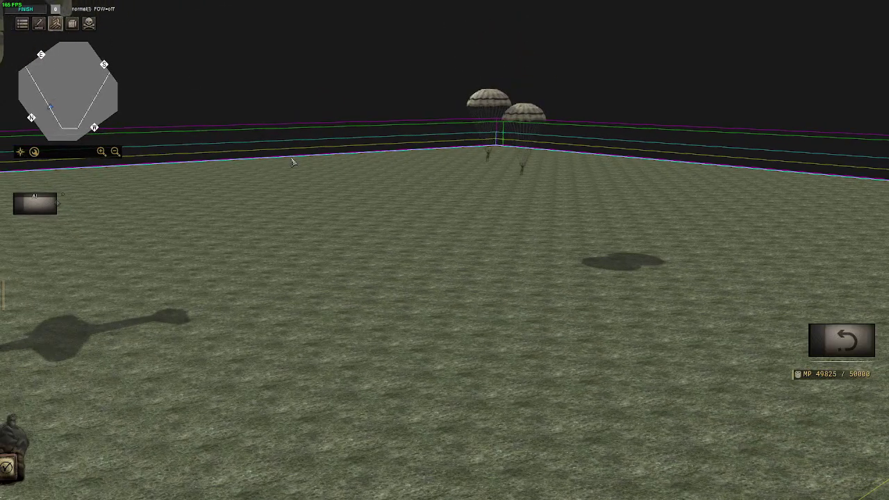
{"action": "key", "text": "Escape"}
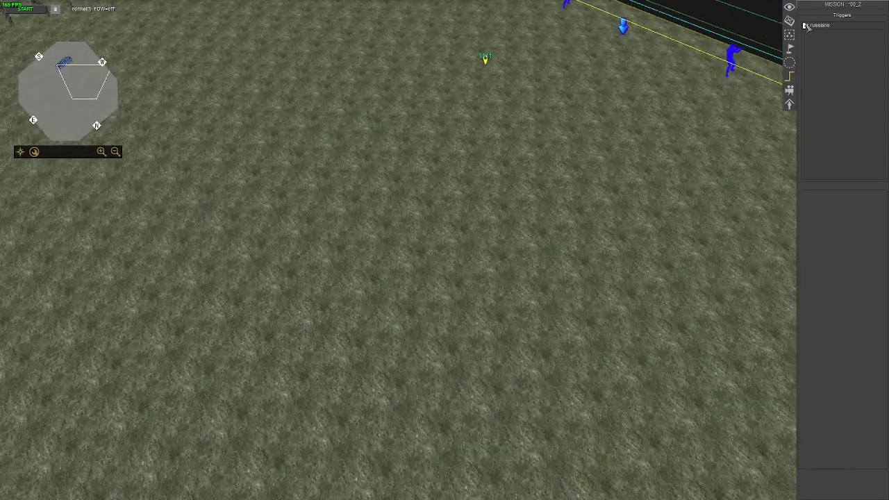
- Expand the russians > para_drop trigger groups
{"action": "left_click", "coordinate": [806, 25]}
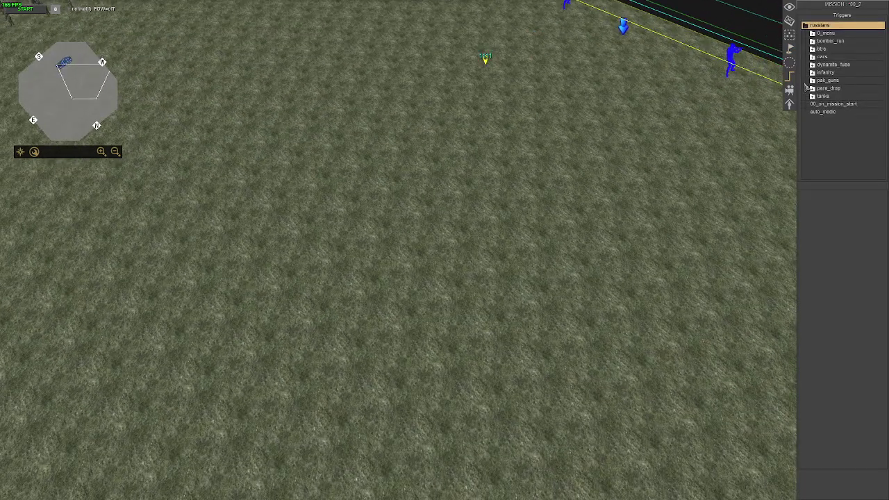
{"action": "key", "text": "Delete"}
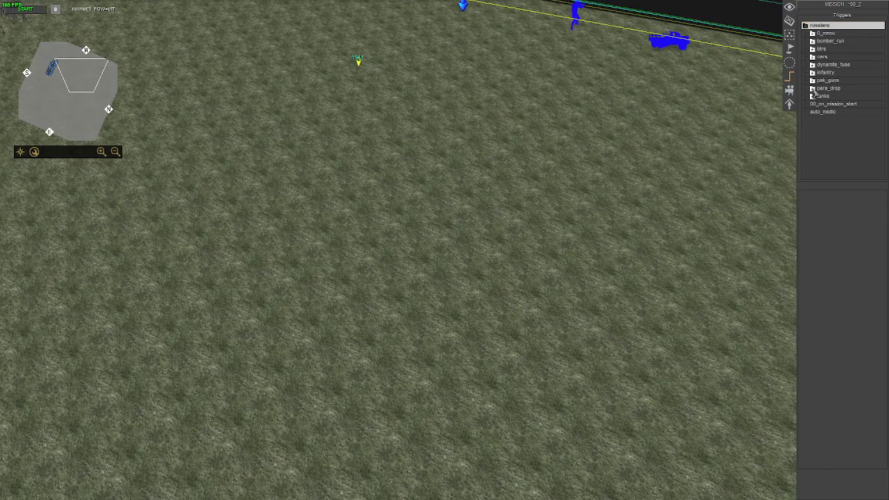
{"action": "left_click", "coordinate": [812, 88]}
{"action": "scroll", "coordinate": [603, 167], "scroll_direction": "down", "scroll_amount": 3}
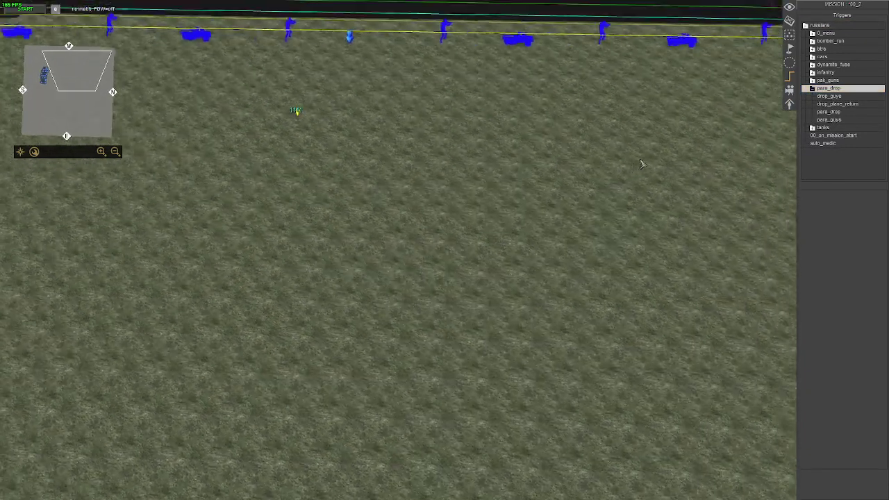
{"action": "scroll", "coordinate": [642, 164], "scroll_direction": "down", "scroll_amount": 3}
{"action": "scroll", "coordinate": [642, 164], "scroll_direction": "down", "scroll_amount": 2}
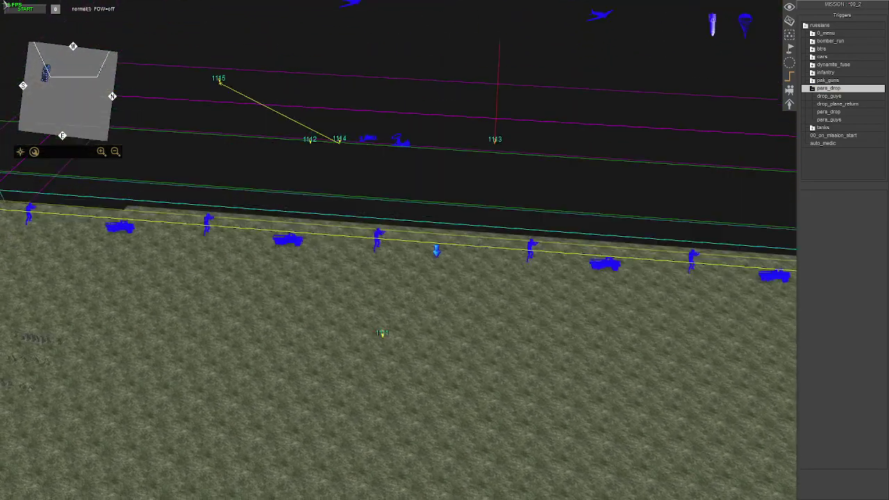
{"action": "scroll", "coordinate": [254, 183], "scroll_direction": "up", "scroll_amount": 2}
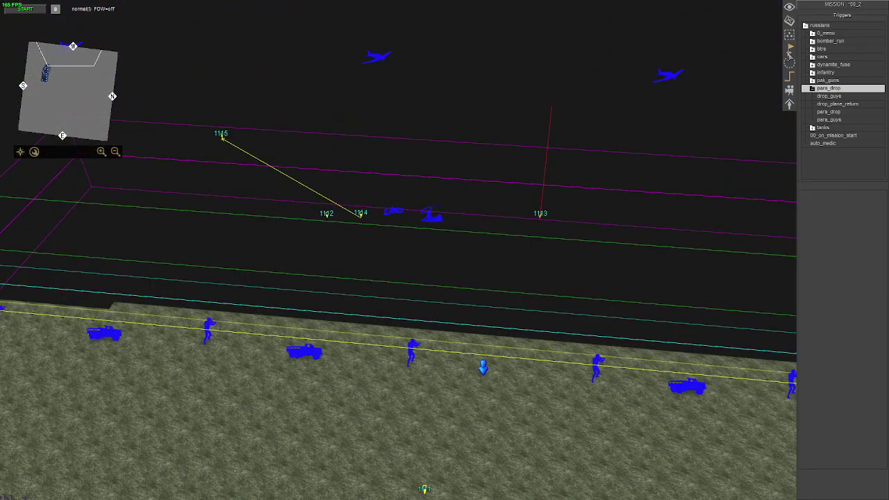
- Move waypoint 1115 down beside waypoint 1112 and open the para_guys trigger
{"action": "left_click", "coordinate": [790, 49]}
{"action": "mouse_move", "coordinate": [223, 135]}
{"action": "left_mouse_down"}
{"action": "mouse_move", "coordinate": [281, 271]}
{"action": "mouse_move", "coordinate": [213, 290]}
{"action": "left_mouse_up"}
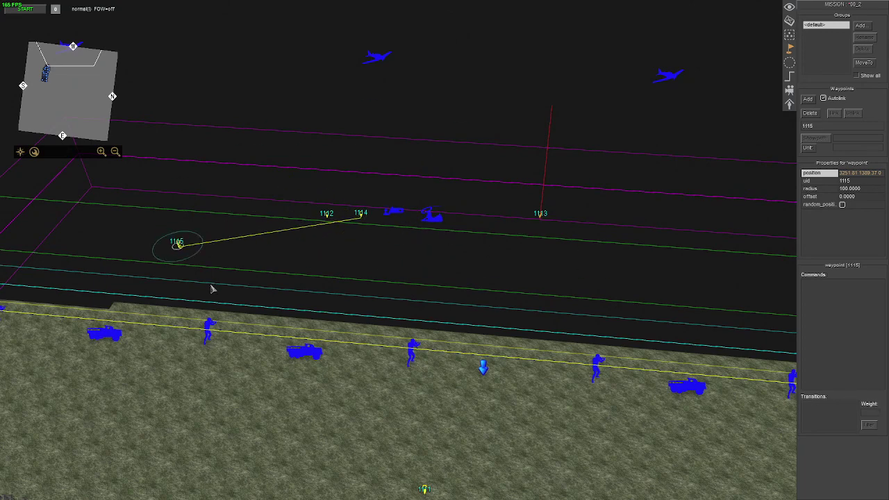
{"action": "left_click", "coordinate": [790, 77]}
{"action": "left_click", "coordinate": [831, 121]}
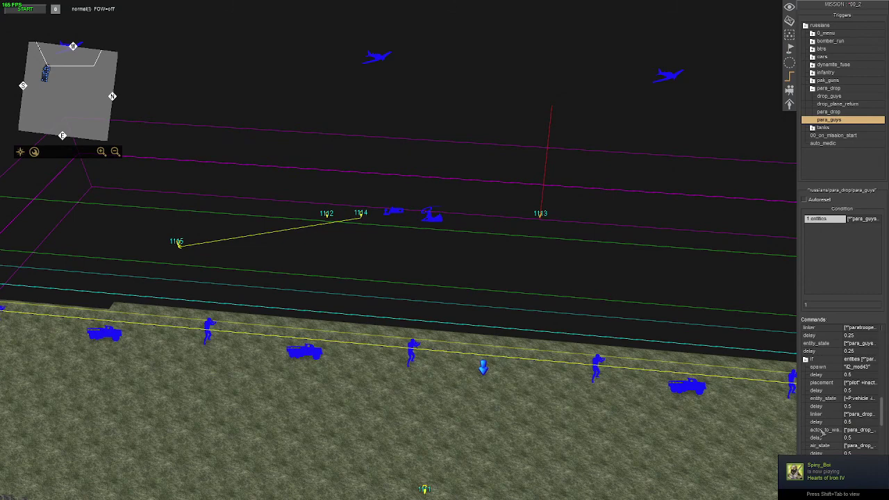
- Select and copy para_guys' full trigger path from its Rename box
{"action": "right_click", "coordinate": [833, 122]}
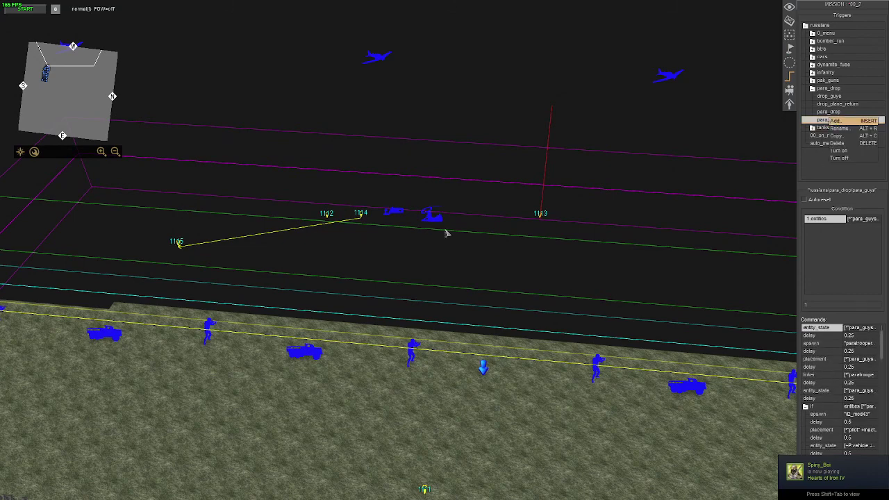
{"action": "left_click", "coordinate": [834, 128]}
{"action": "type", "text": "russians/para_drop/para_guys_"}
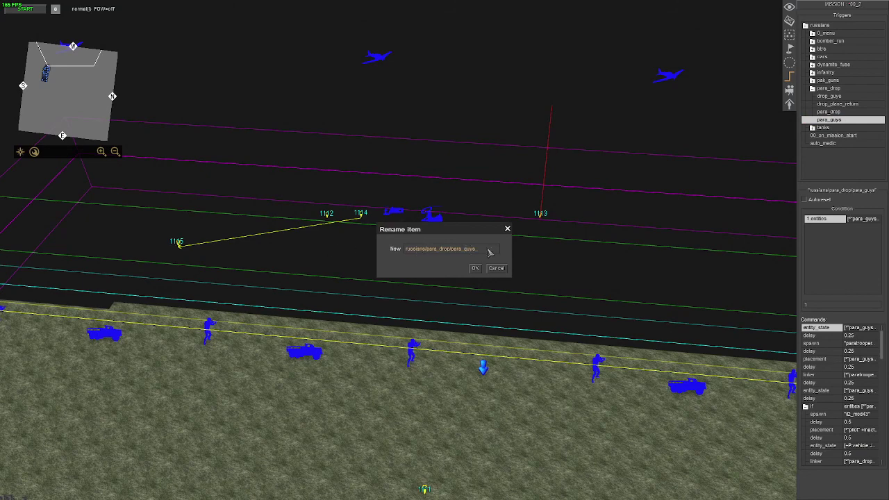
{"action": "left_click_drag", "start_coordinate": [478, 250], "coordinate": [354, 258]}
{"action": "key", "text": "ctrl+c"}
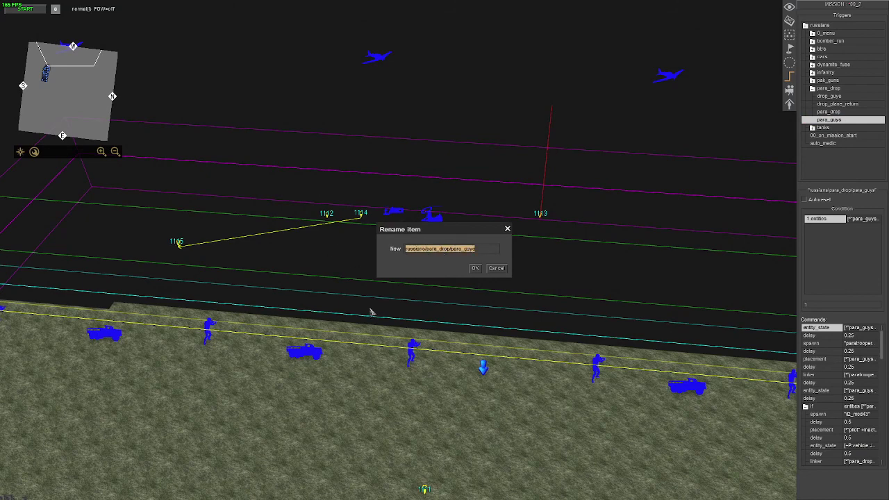
{"action": "key", "text": "super"}
- Search 00_2.mi in Notepad++ for the pasted para_guys trigger path
{"action": "left_click", "coordinate": [420, 491]}
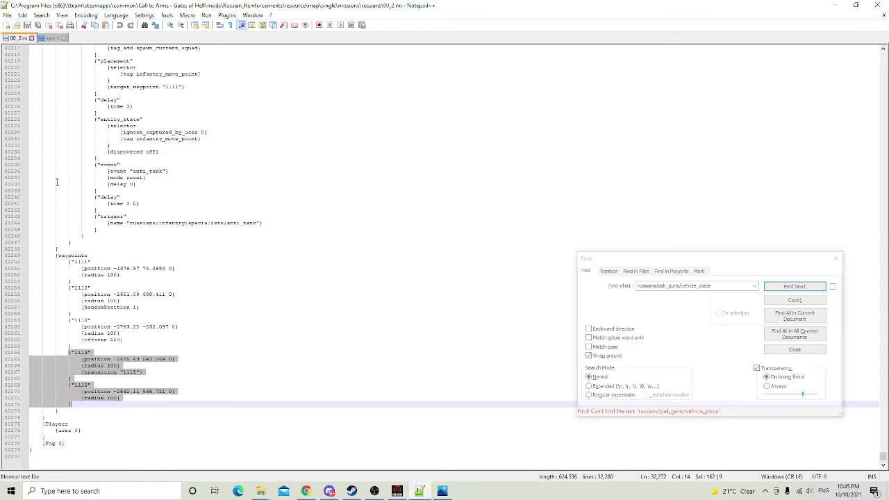
{"action": "left_click", "coordinate": [90, 256]}
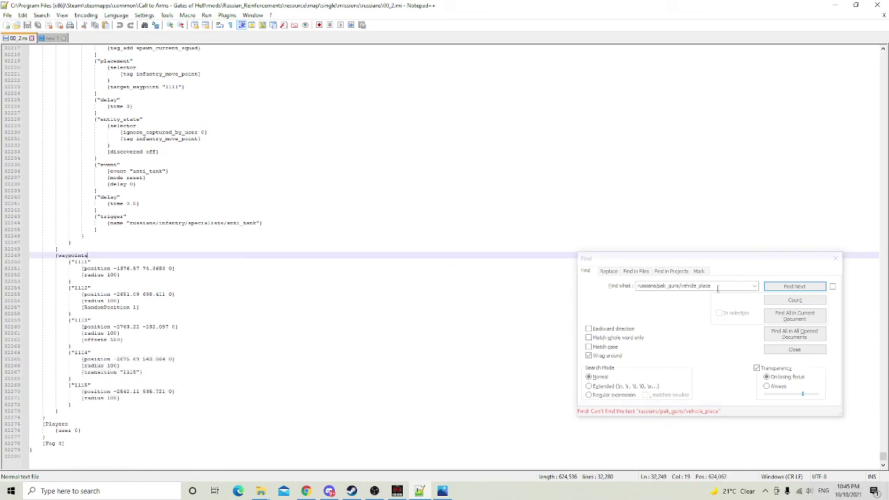
{"action": "key", "text": "ctrl+f"}
{"action": "key", "text": "ctrl+v"}
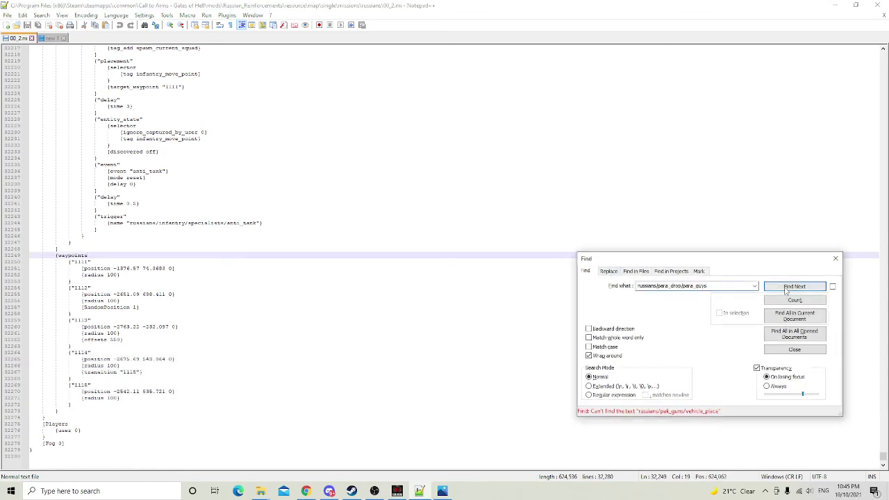
{"action": "key", "text": "Return"}
- Select the whole para_guys trigger block, then return to the mission editor
{"action": "left_click", "coordinate": [64, 248]}
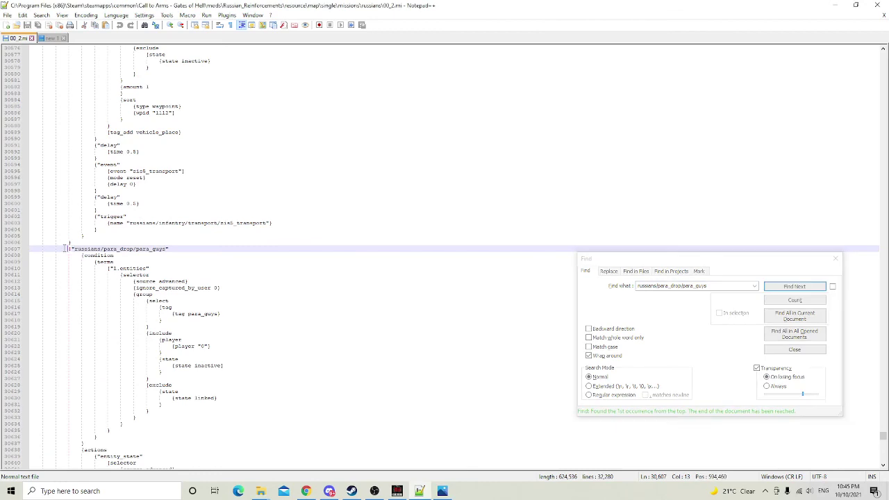
{"action": "key", "text": "ctrl+alt+b"}
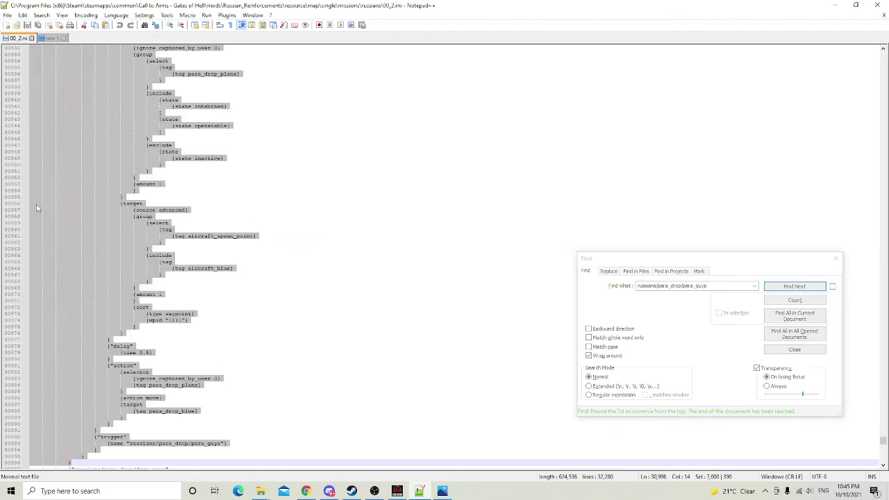
{"action": "left_click", "coordinate": [396, 491]}
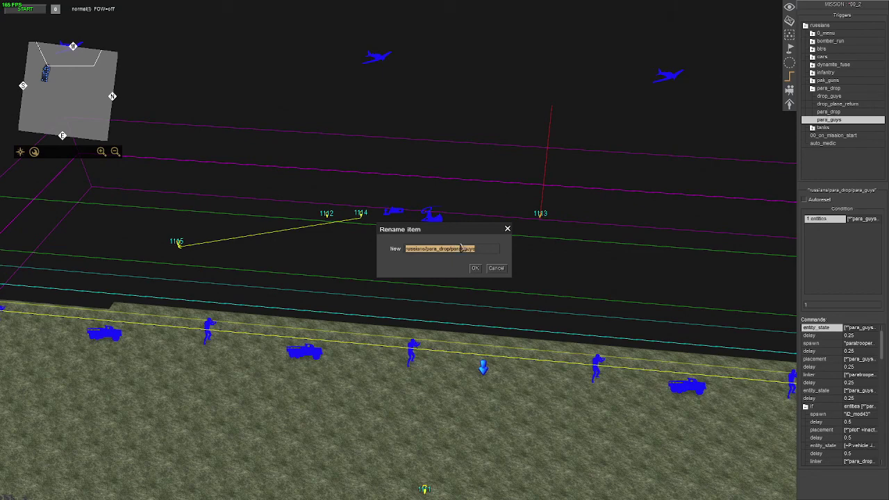
- Cancel the rename and inspect bomber_run/activated's actor_to_waypoint command for waypoint 1114
{"action": "left_click", "coordinate": [503, 271]}
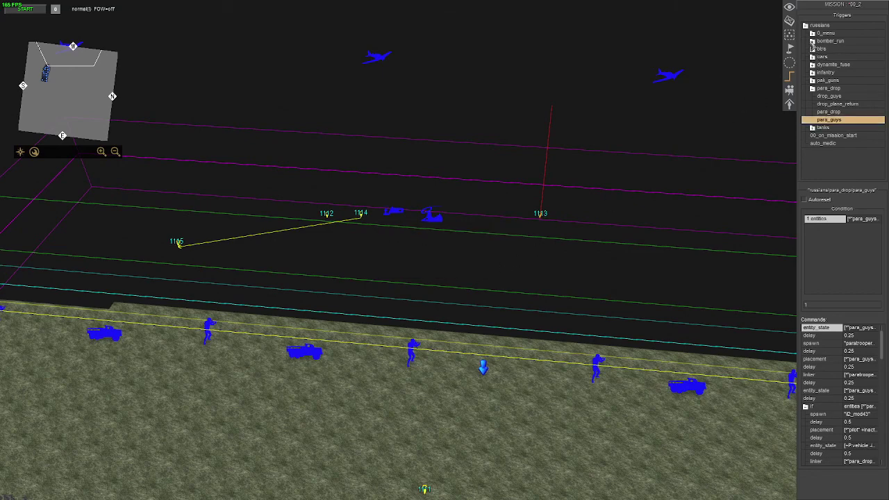
{"action": "left_click", "coordinate": [813, 42]}
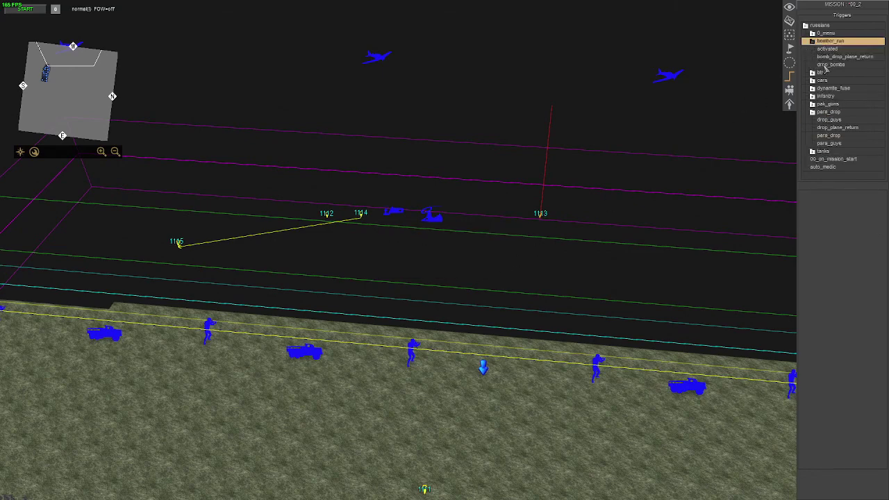
{"action": "left_click", "coordinate": [823, 50]}
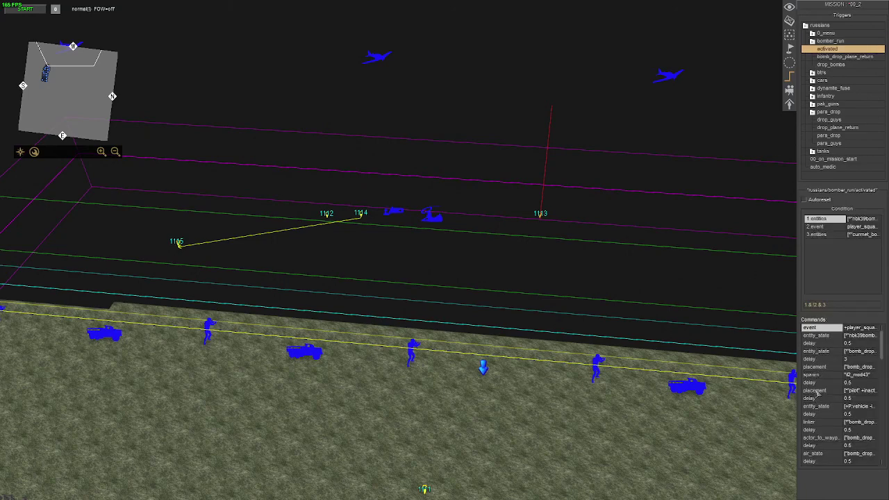
{"action": "scroll", "coordinate": [820, 369], "scroll_direction": "down", "scroll_amount": 2}
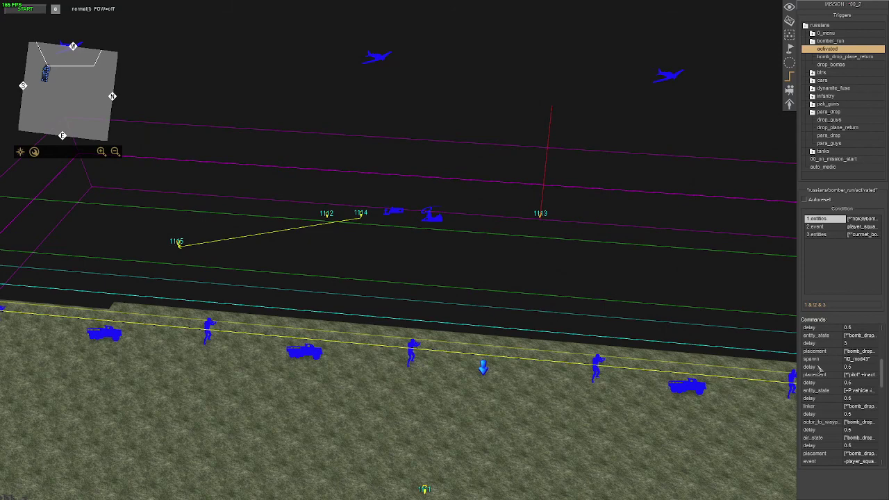
{"action": "double_click", "coordinate": [820, 422]}
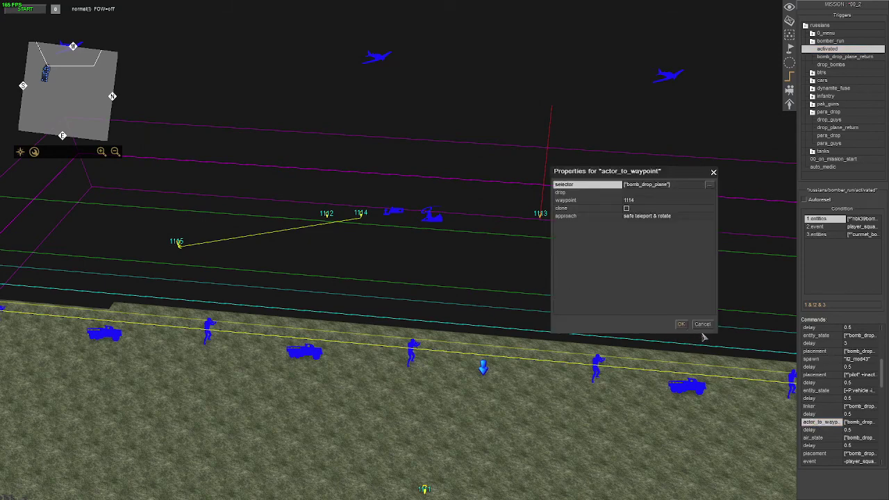
{"action": "left_click", "coordinate": [702, 324]}
- Reopen the para_guys trigger and collapse the bomber_run group
{"action": "left_click", "coordinate": [829, 50]}
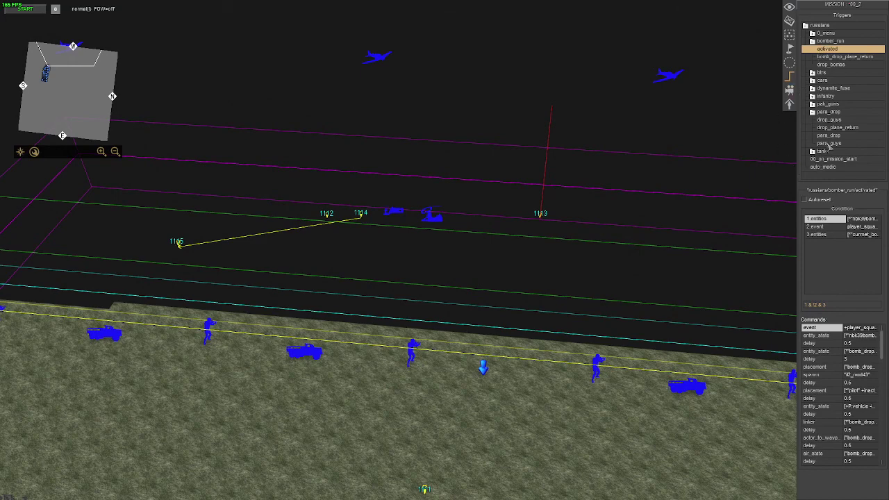
{"action": "left_click", "coordinate": [827, 144]}
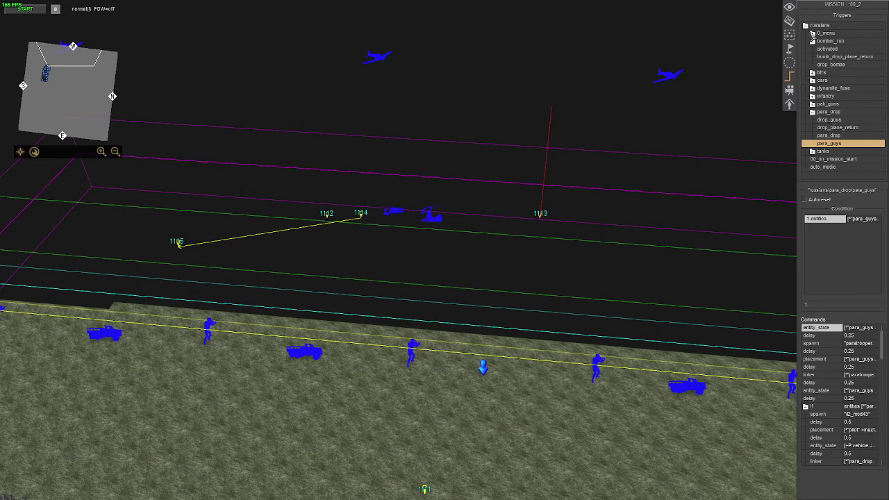
{"action": "left_click", "coordinate": [813, 41]}
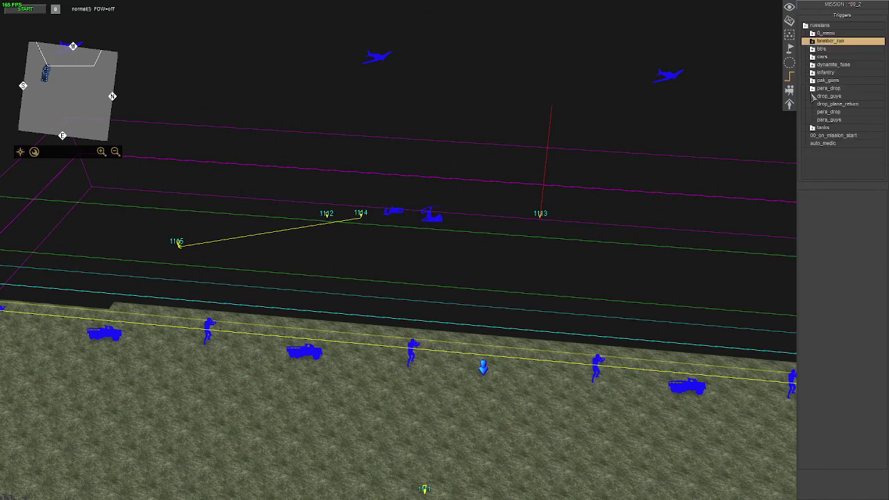
- Collapse para_drop, expand pak_guns and open its vehicle_place trigger
{"action": "left_click", "coordinate": [813, 88]}
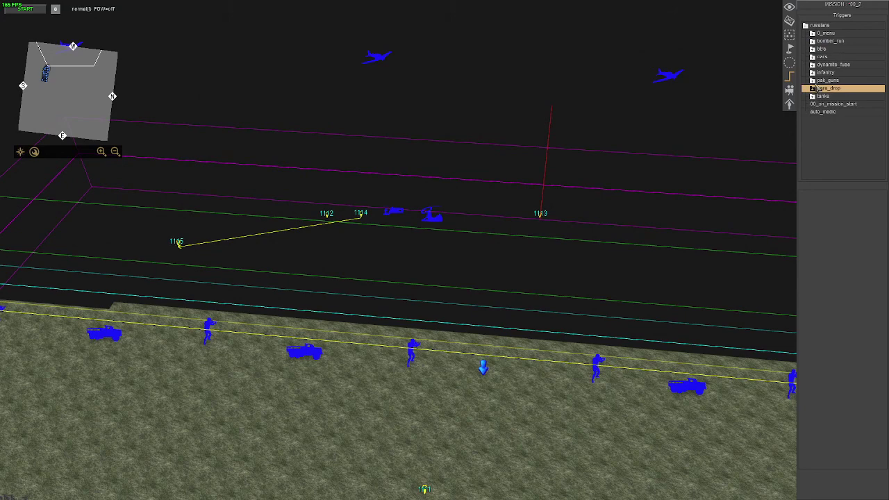
{"action": "left_click", "coordinate": [813, 81]}
{"action": "left_click", "coordinate": [832, 112]}
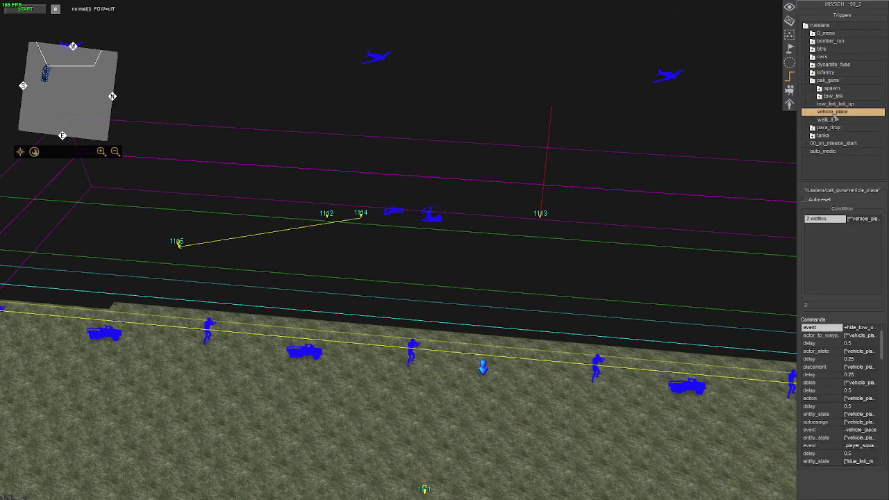